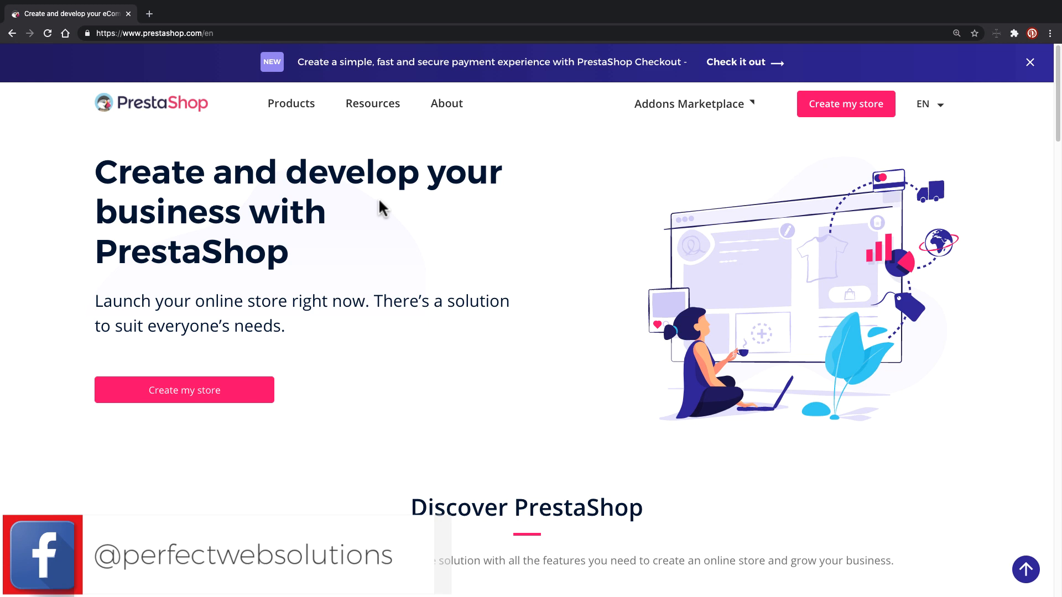
Go to the PrestaShop product's download page and open its configuration requirements
{"action": "mouse_move", "coordinate": [291, 104]}
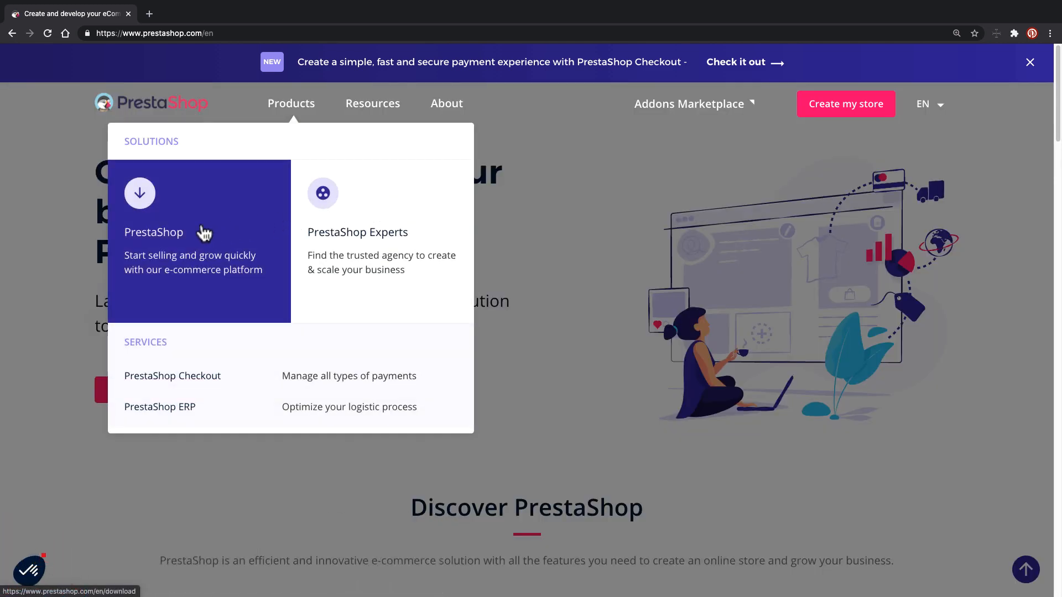
{"action": "left_click", "coordinate": [175, 236]}
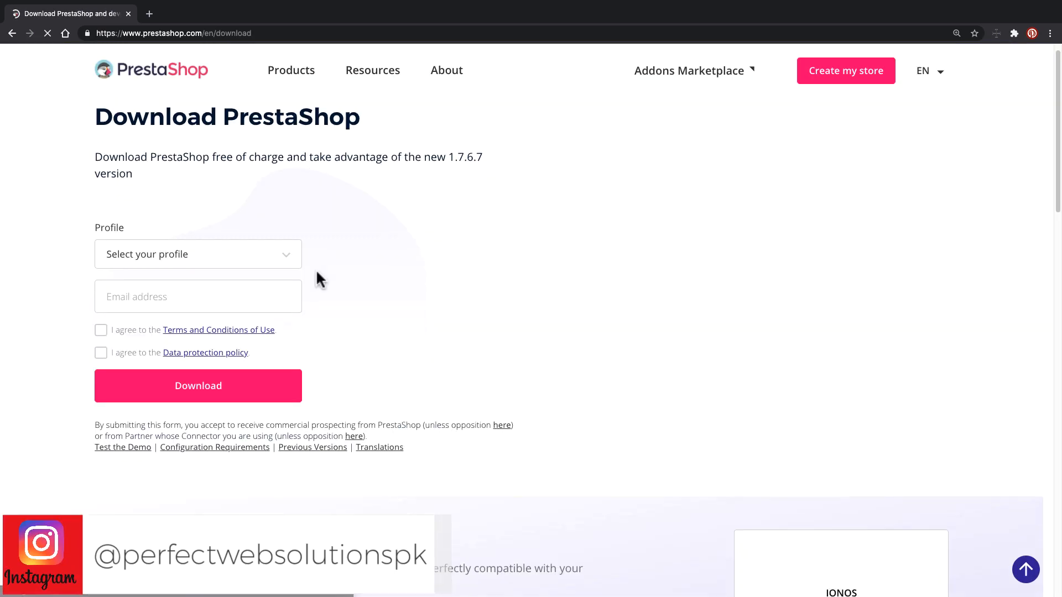
{"action": "scroll", "coordinate": [318, 278], "scroll_direction": "down", "scroll_amount": 5}
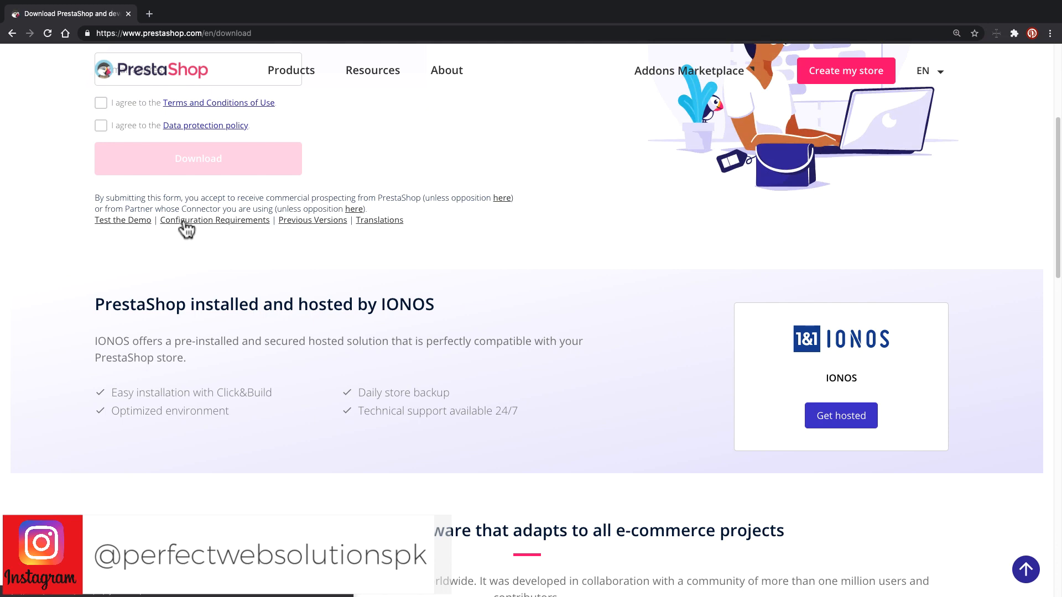
{"action": "left_click", "coordinate": [226, 221]}
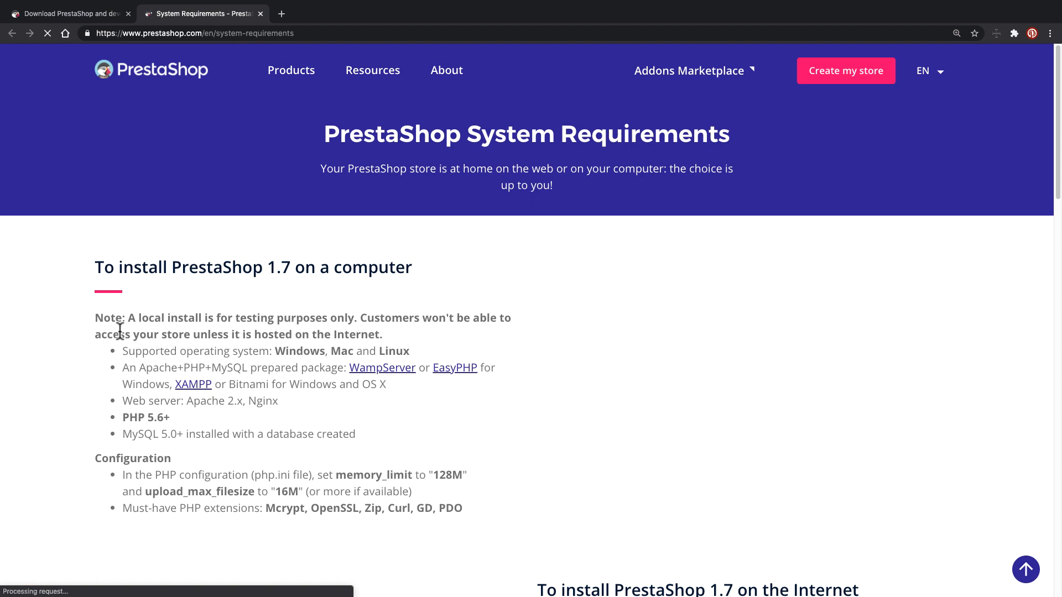
Review the supported operating systems, web server, PHP and MySQL requirements for installing PrestaShop 1.7 on a computer
{"action": "left_click_drag", "start_coordinate": [178, 344], "coordinate": [421, 346]}
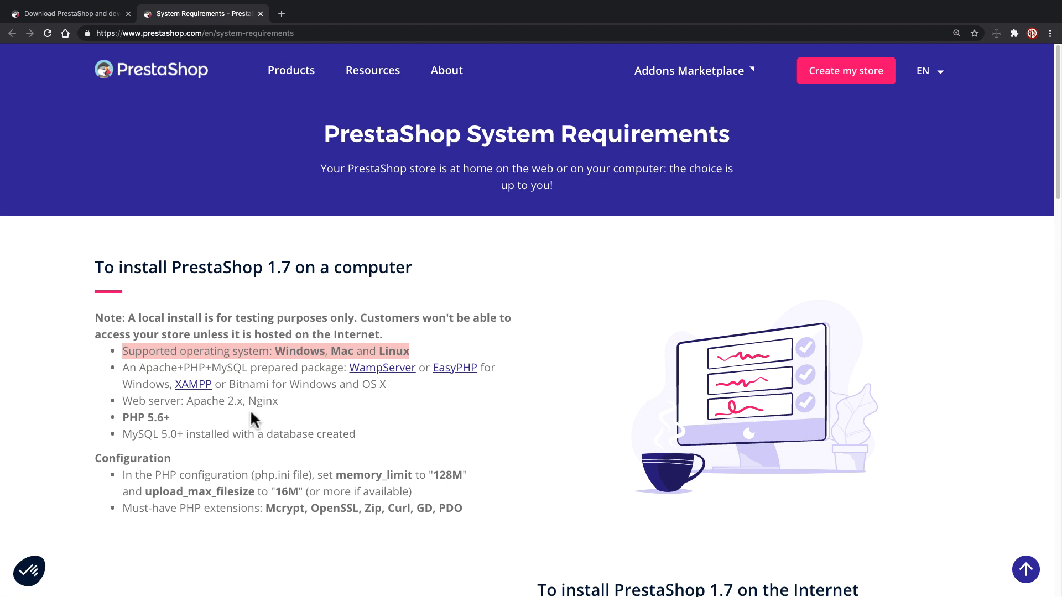
{"action": "left_click_drag", "start_coordinate": [228, 403], "coordinate": [243, 401]}
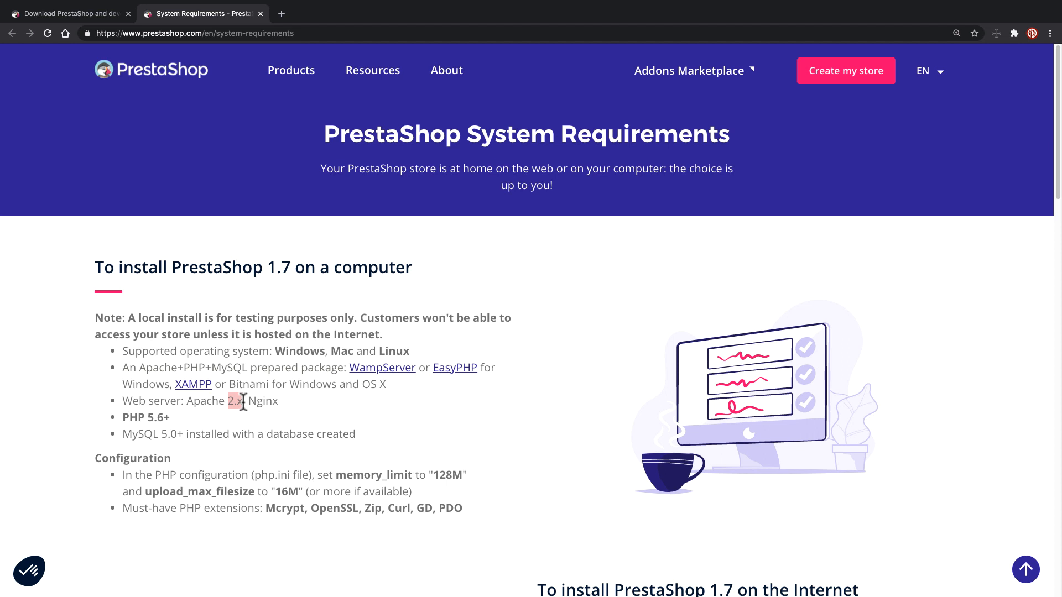
{"action": "double_click", "coordinate": [261, 403]}
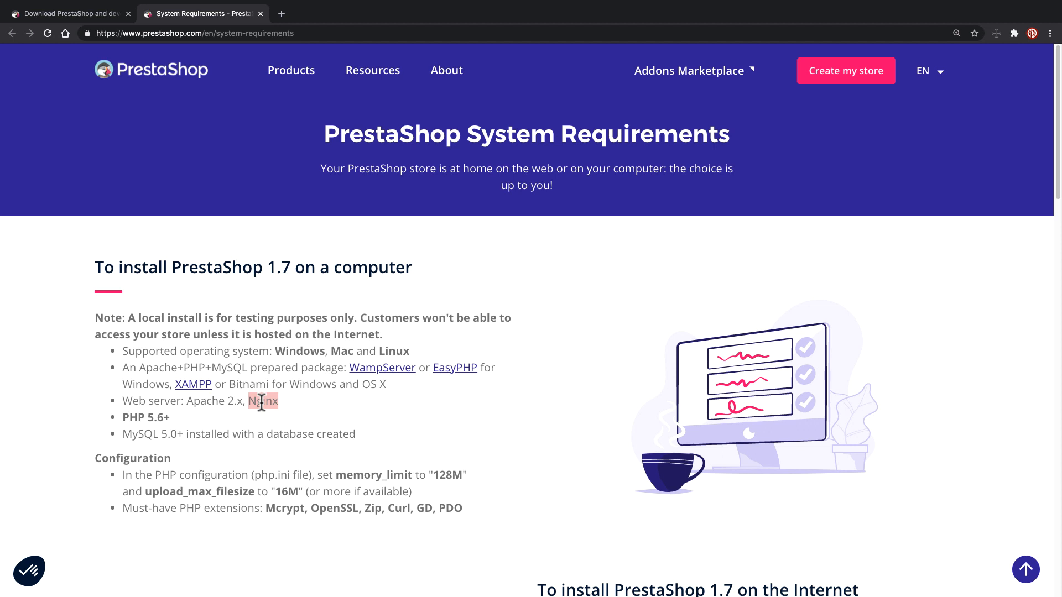
{"action": "left_click_drag", "start_coordinate": [122, 419], "coordinate": [169, 418]}
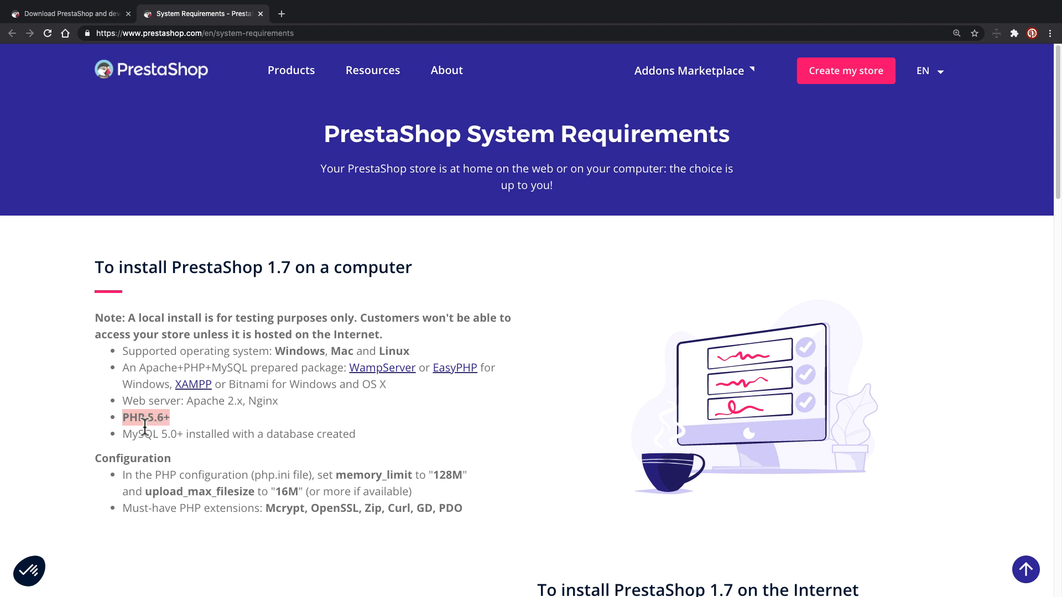
{"action": "left_click_drag", "start_coordinate": [122, 434], "coordinate": [365, 438]}
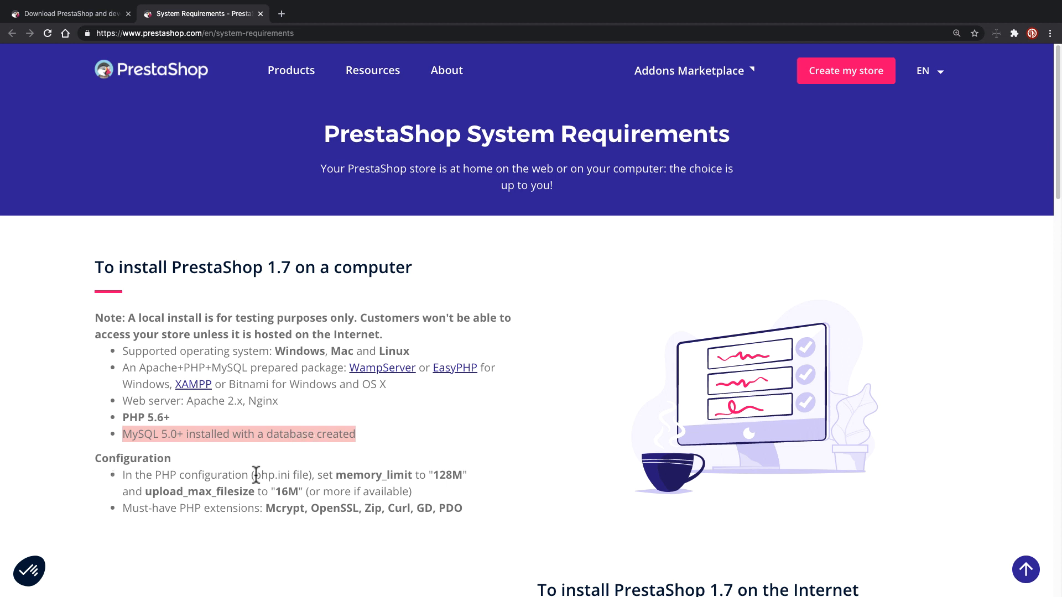
Check the memory_limit and upload_max_filesize settings required in the php.ini configuration
{"action": "left_click_drag", "start_coordinate": [257, 474], "coordinate": [462, 475]}
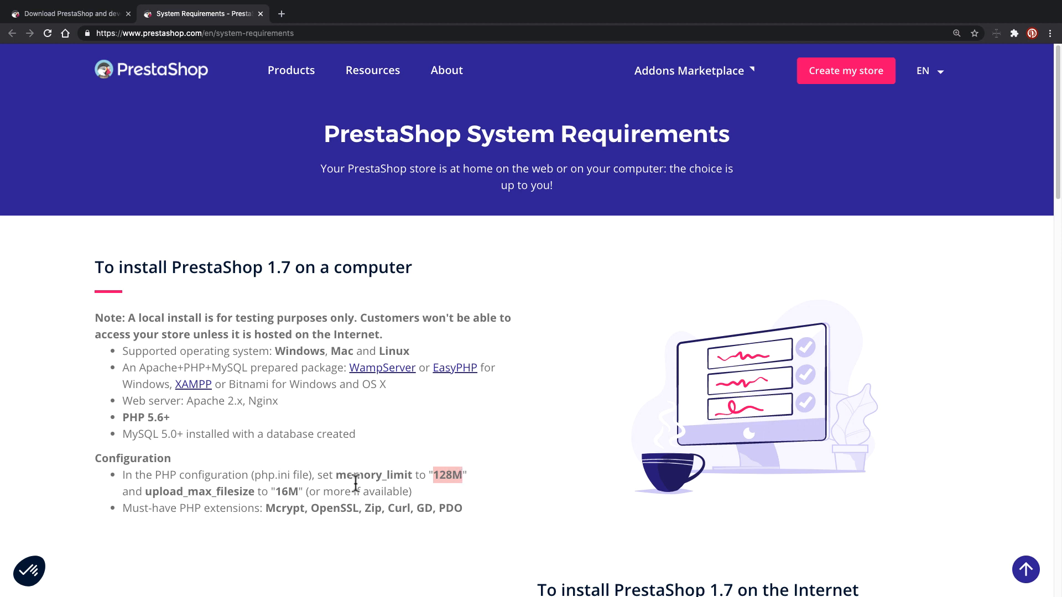
{"action": "double_click", "coordinate": [220, 492]}
{"action": "double_click", "coordinate": [275, 492]}
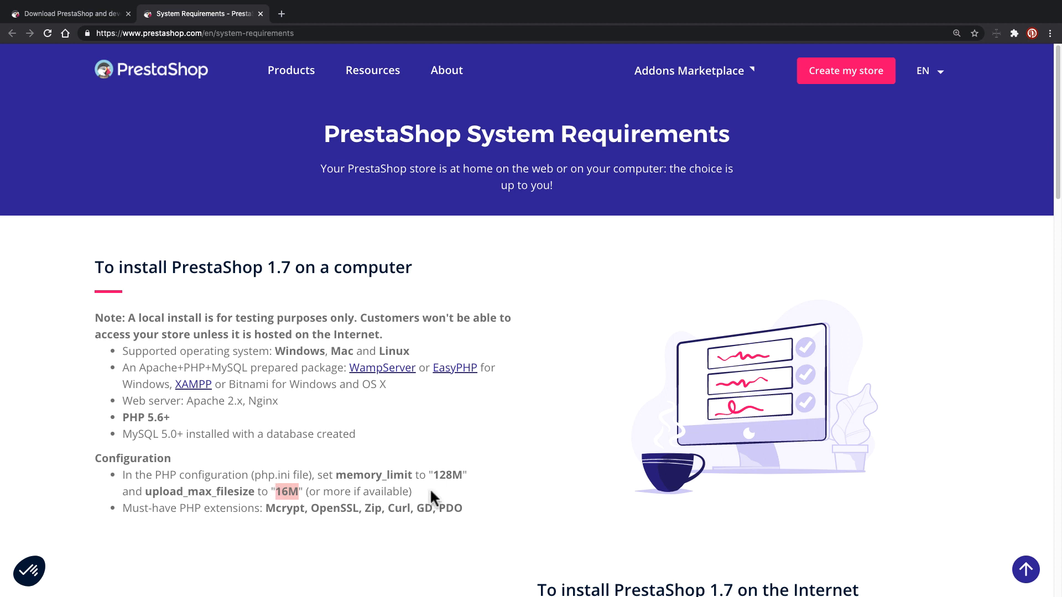
{"action": "double_click", "coordinate": [408, 474]}
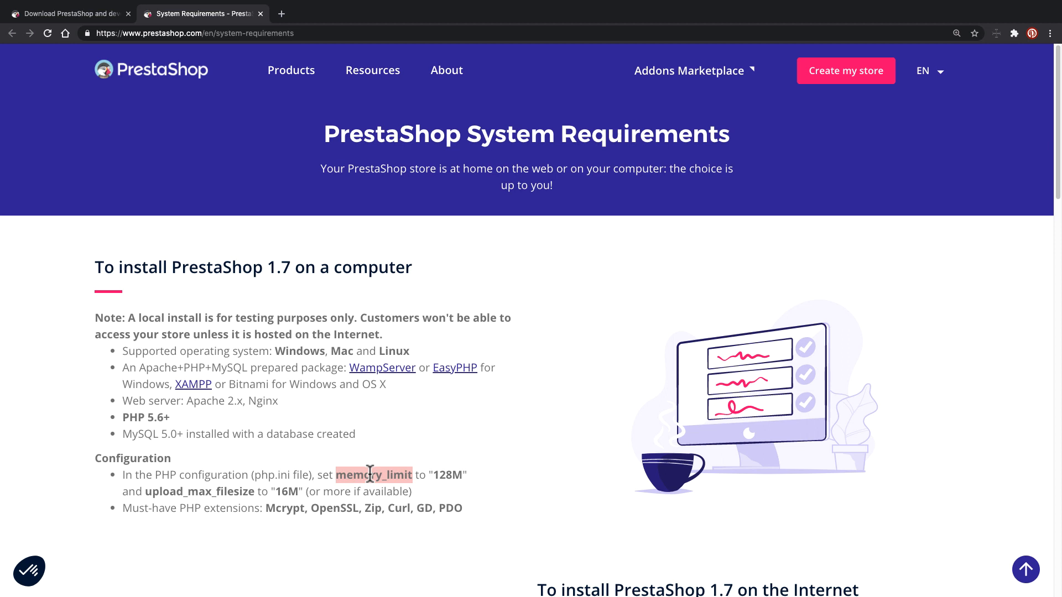
Review the list of must-have PHP extensions and the PrestaShop version these requirements apply to
{"action": "left_click_drag", "start_coordinate": [123, 508], "coordinate": [256, 512]}
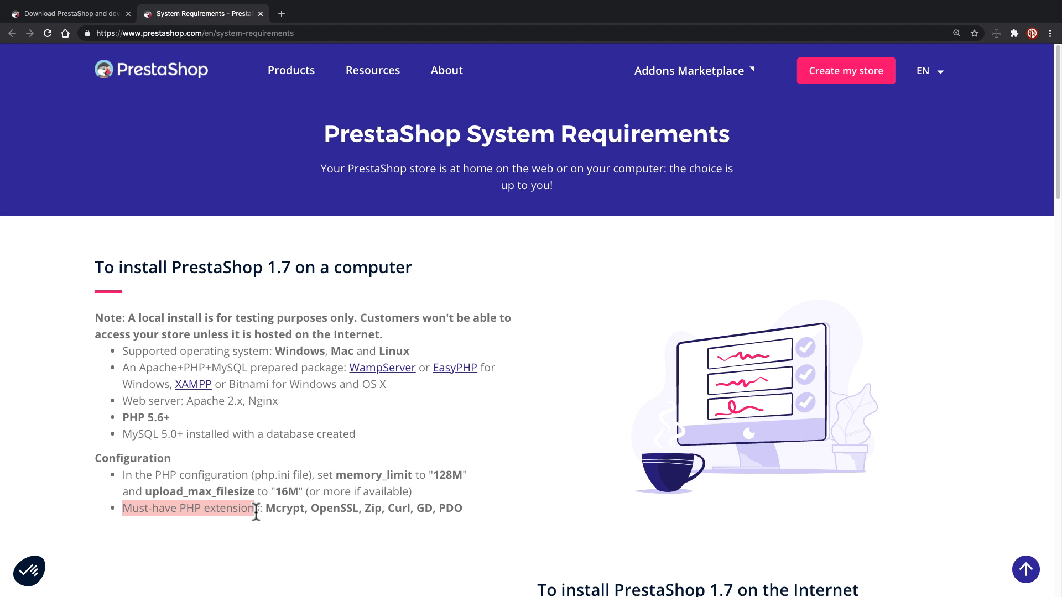
{"action": "double_click", "coordinate": [280, 507]}
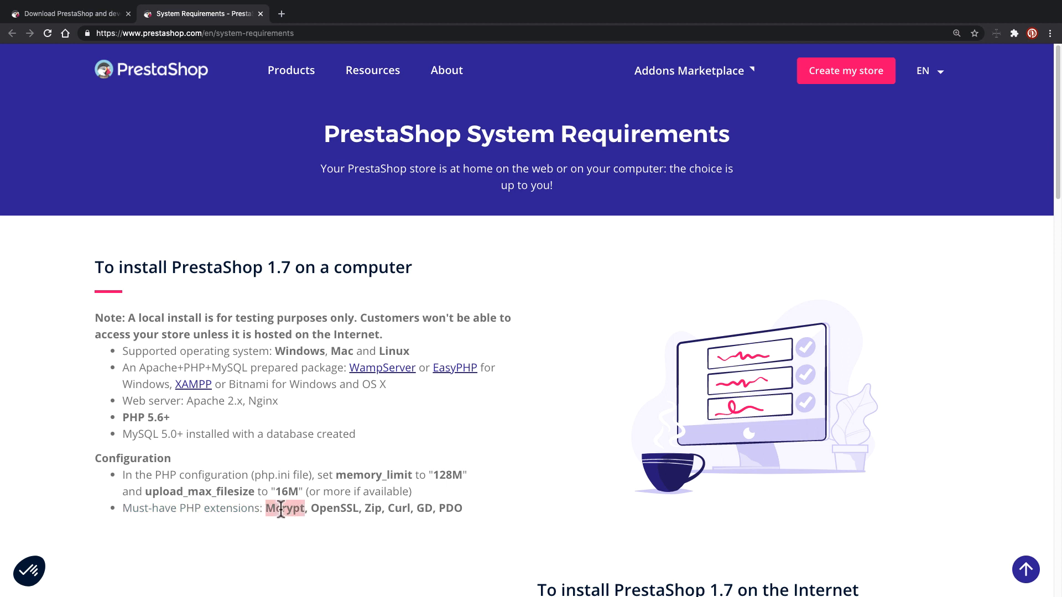
{"action": "double_click", "coordinate": [329, 508]}
{"action": "left_click", "coordinate": [370, 509]}
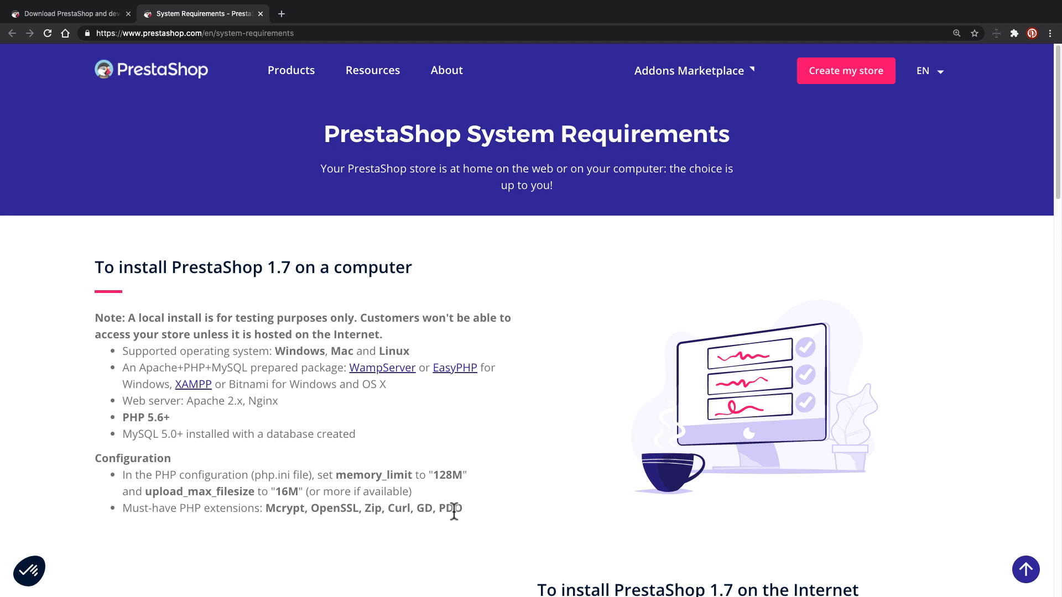
{"action": "double_click", "coordinate": [316, 508]}
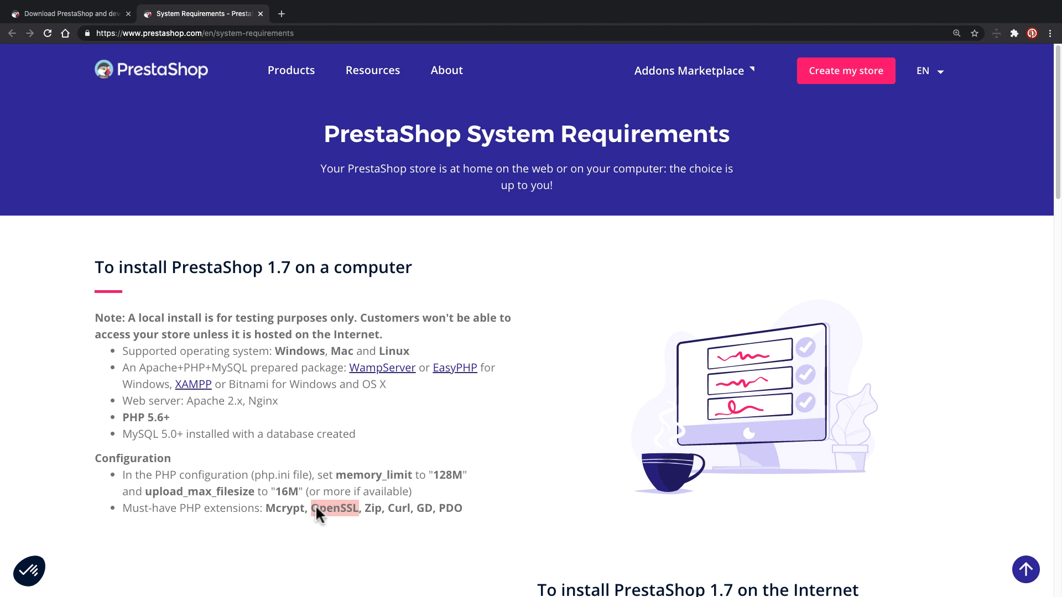
{"action": "left_click", "coordinate": [368, 507]}
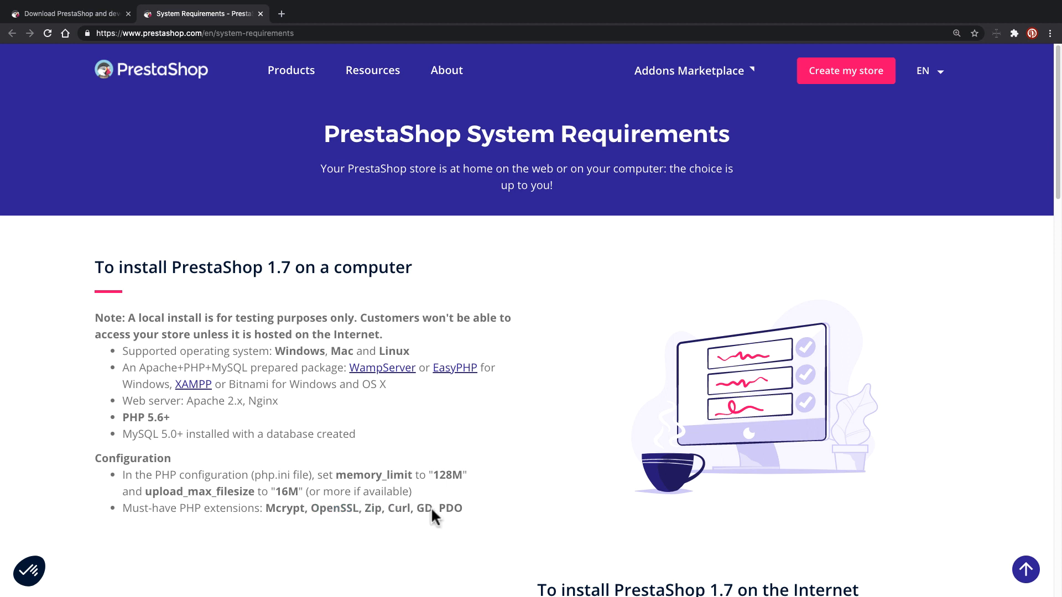
{"action": "triple_click", "coordinate": [277, 508]}
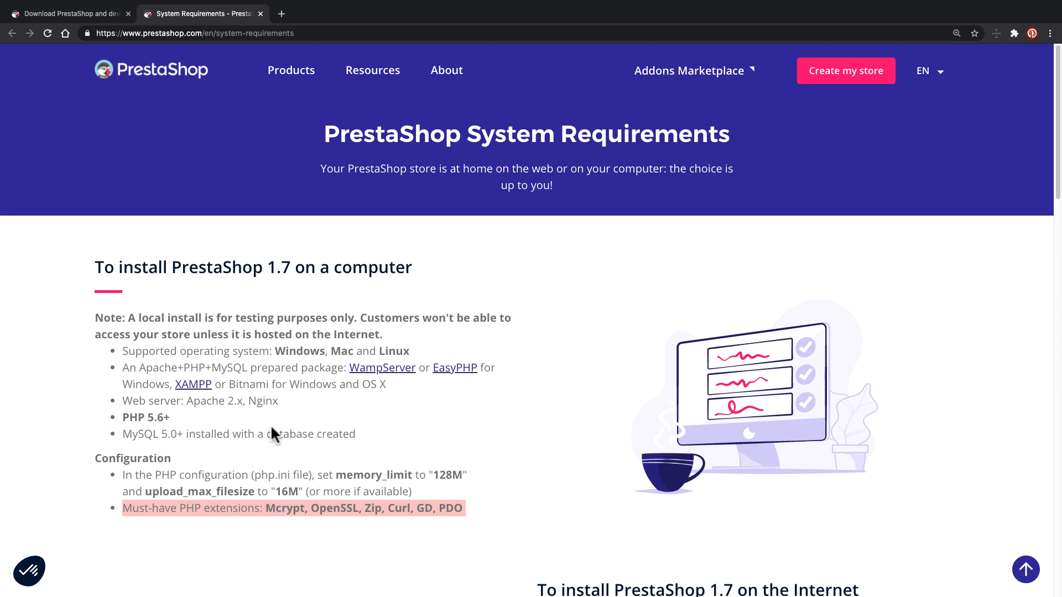
{"action": "left_click_drag", "start_coordinate": [268, 271], "coordinate": [293, 272]}
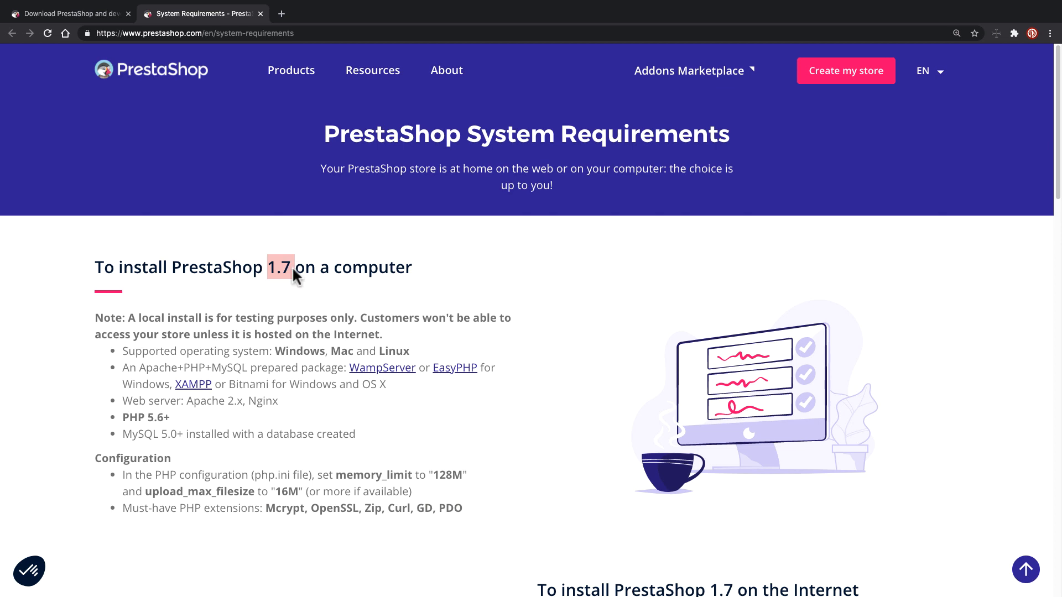
Return to the PrestaShop download page and open the archive of previous versions
{"action": "left_click", "coordinate": [61, 15]}
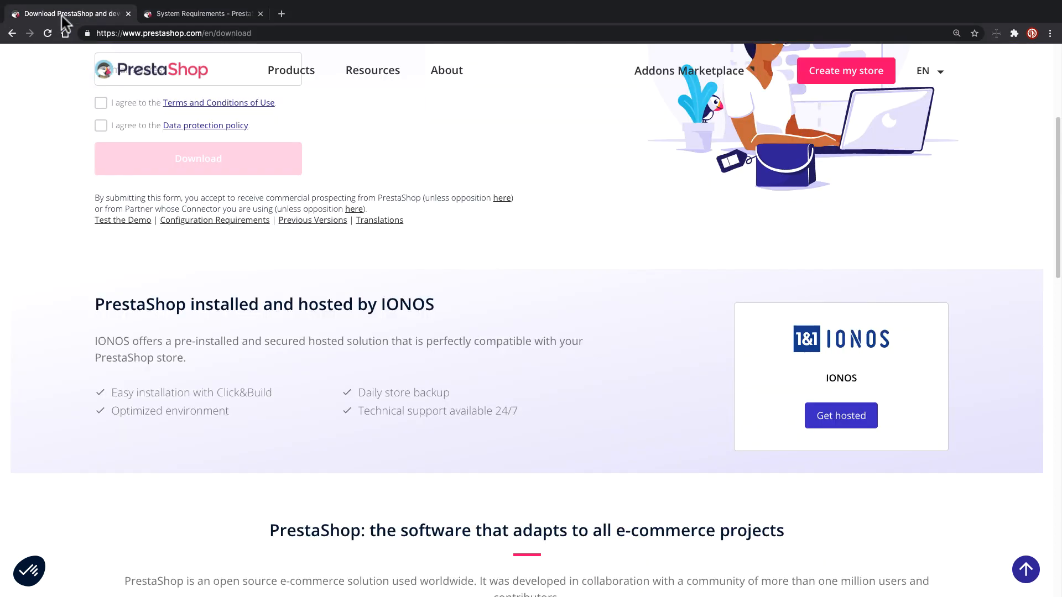
{"action": "scroll", "coordinate": [155, 174], "scroll_direction": "up", "scroll_amount": 3}
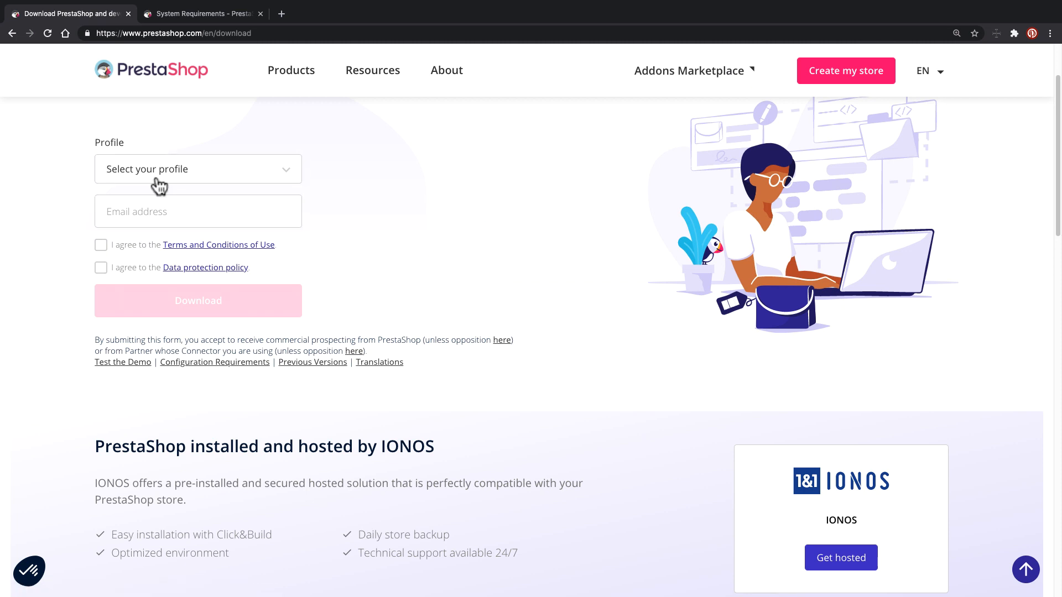
{"action": "left_click", "coordinate": [324, 363]}
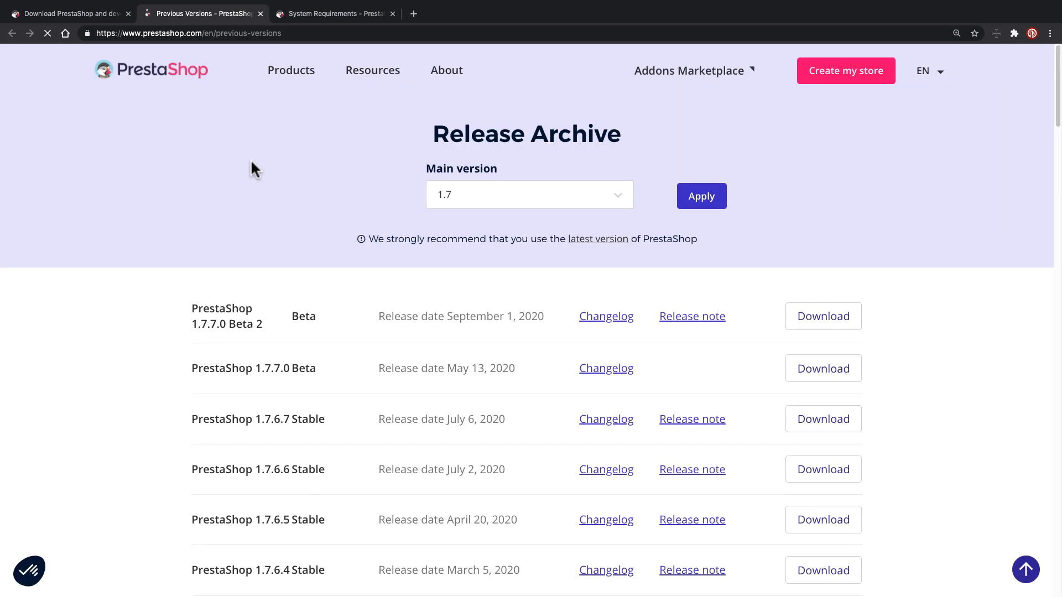
Compare the PrestaShop 1.7.6.7 Stable and 1.7.7.0 Beta 2 entries and their release dates in the Release Archive
{"action": "left_click_drag", "start_coordinate": [256, 419], "coordinate": [193, 417]}
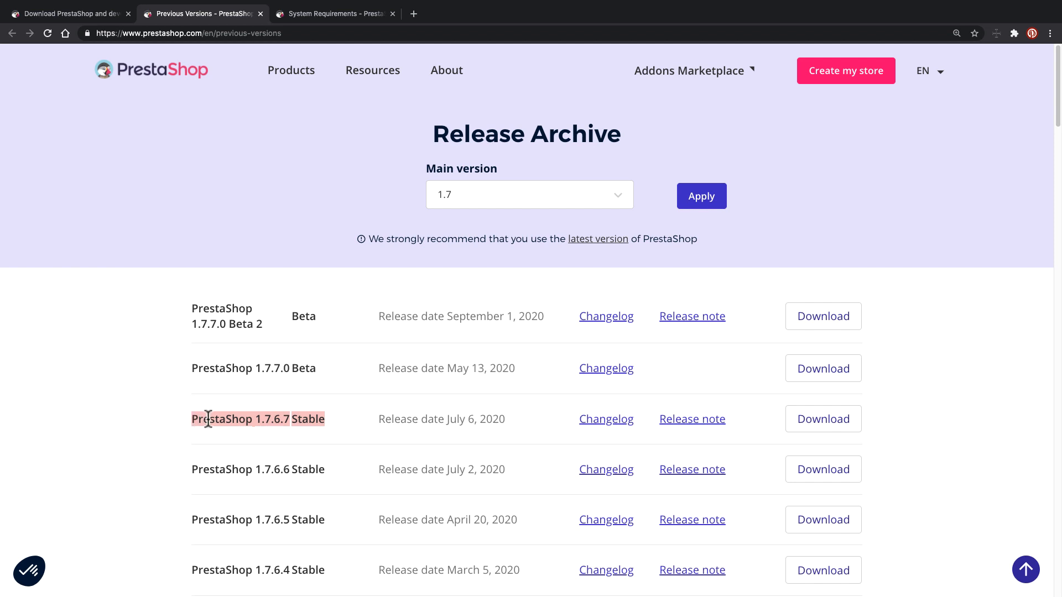
{"action": "triple_click", "coordinate": [210, 419]}
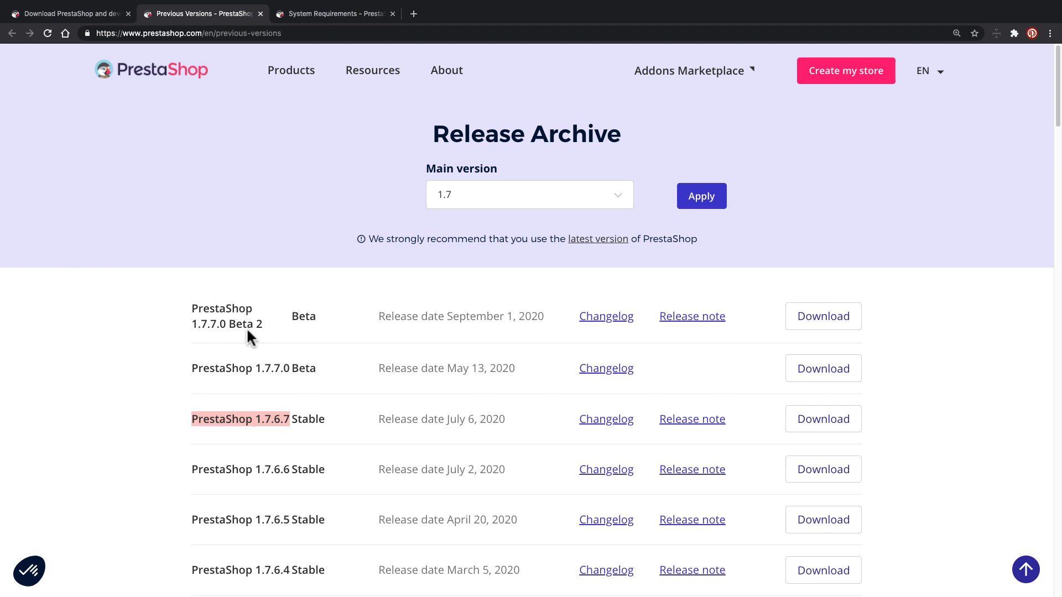
{"action": "left_click_drag", "start_coordinate": [194, 418], "coordinate": [438, 415]}
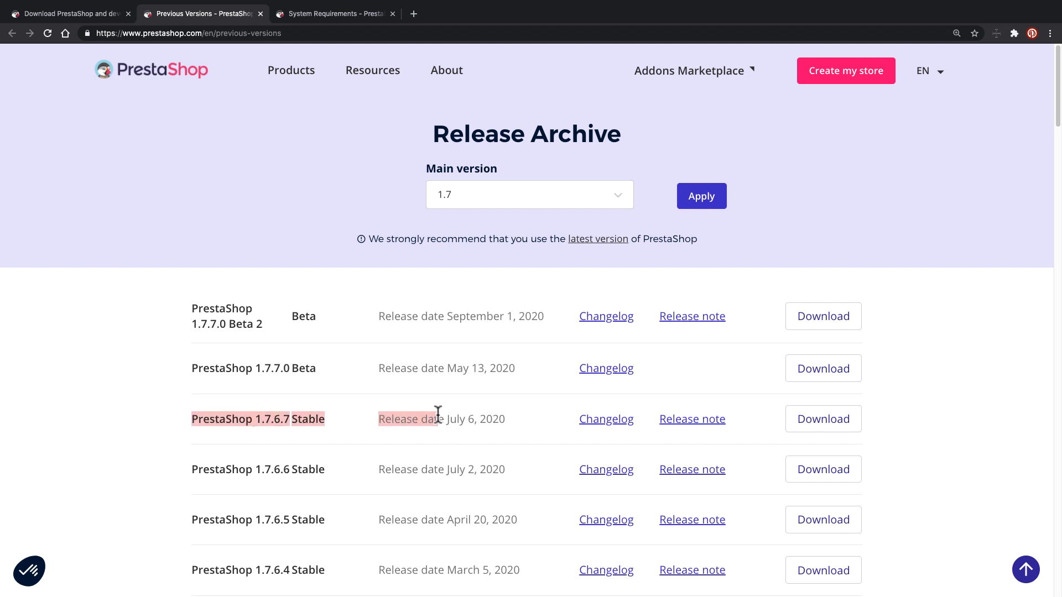
{"action": "scroll", "coordinate": [438, 415], "scroll_direction": "down", "scroll_amount": 1}
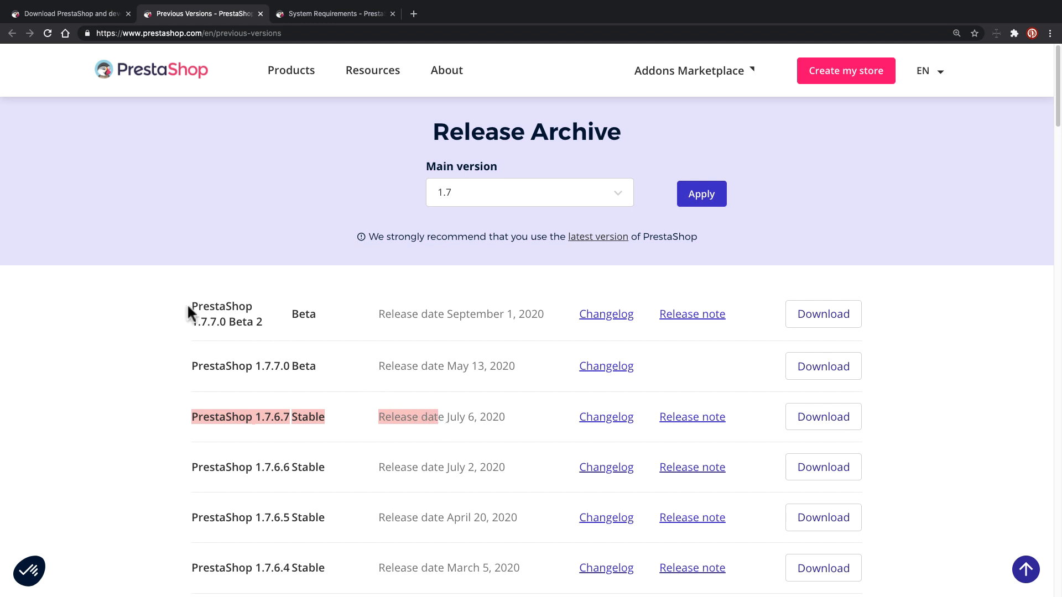
{"action": "left_click_drag", "start_coordinate": [191, 306], "coordinate": [276, 324]}
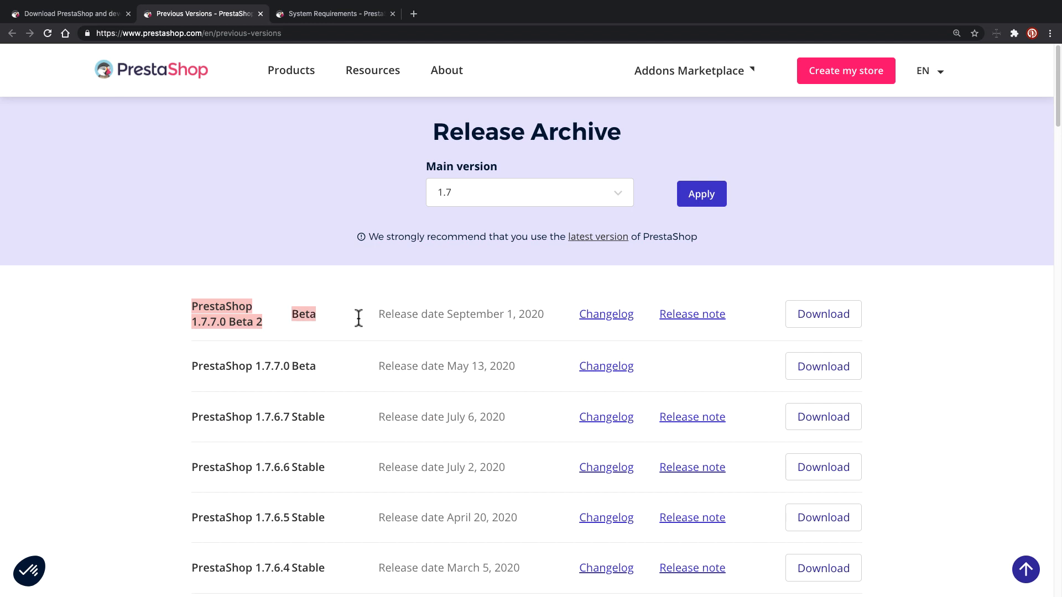
{"action": "left_click", "coordinate": [379, 314]}
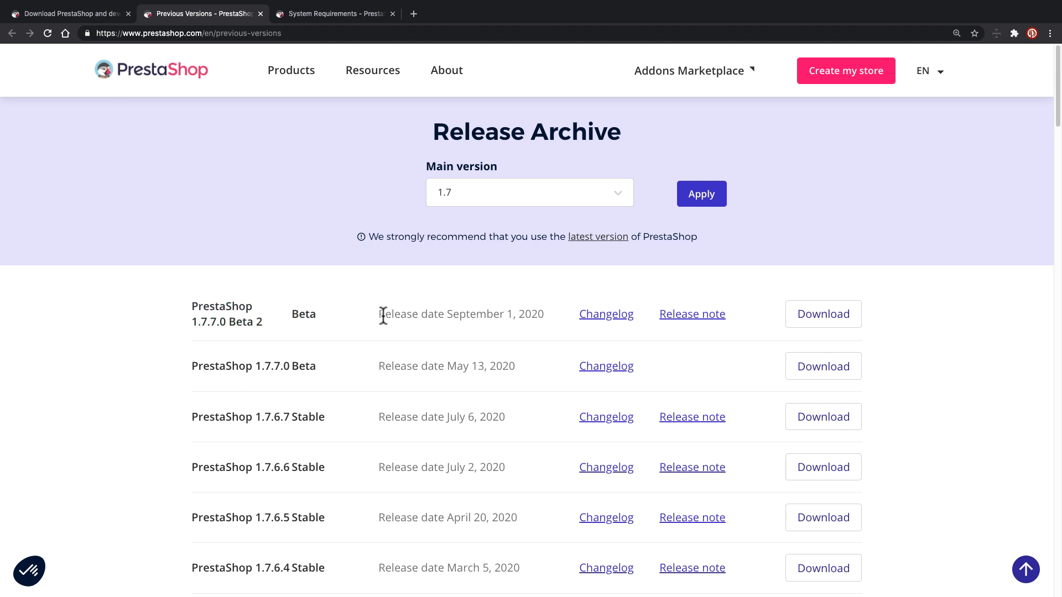
{"action": "triple_click", "coordinate": [516, 313]}
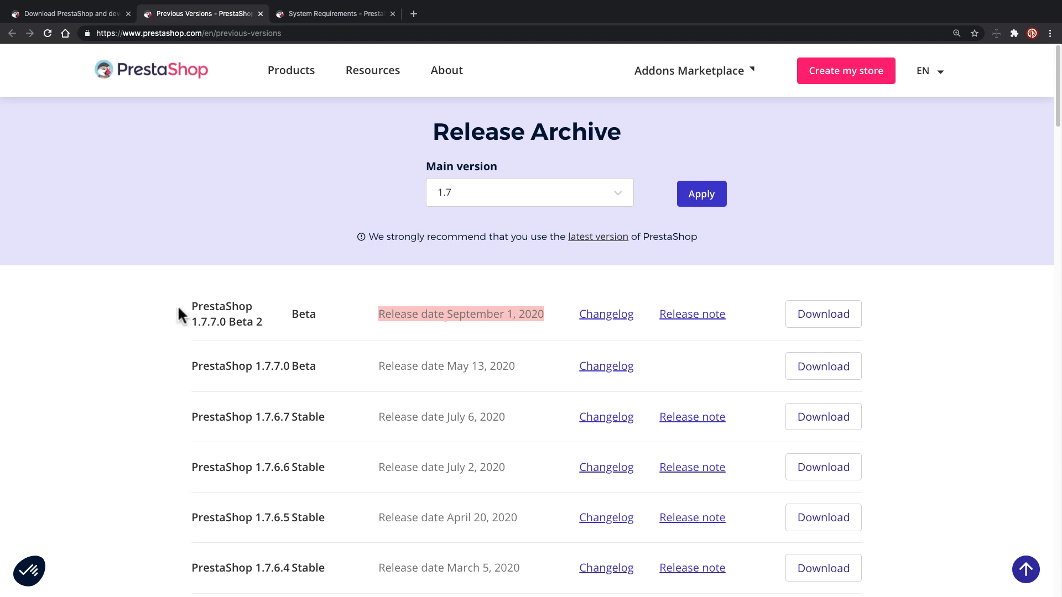
{"action": "left_click_drag", "start_coordinate": [228, 322], "coordinate": [262, 322]}
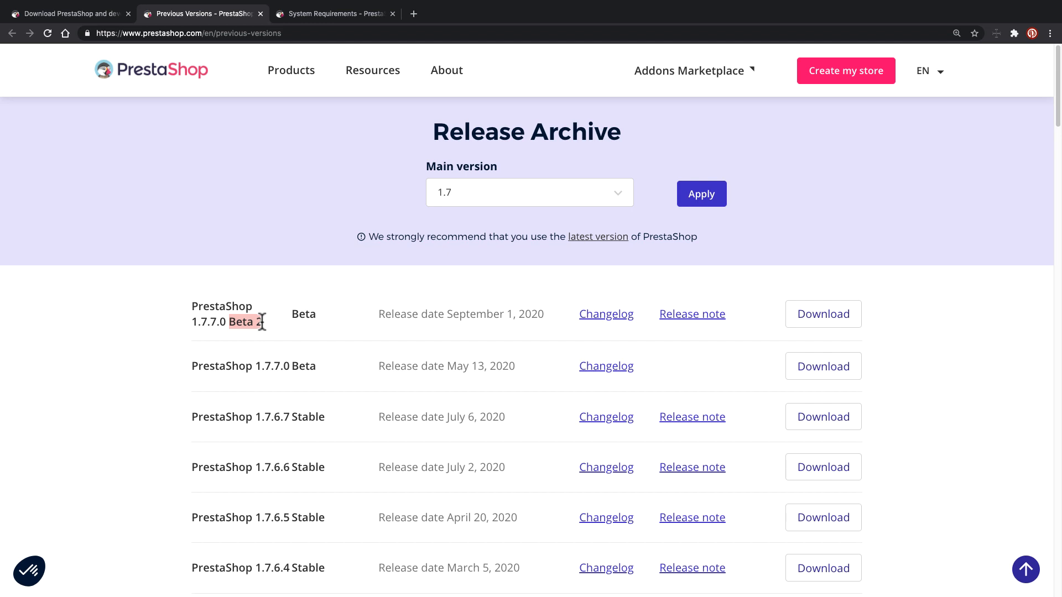
{"action": "left_click_drag", "start_coordinate": [201, 322], "coordinate": [290, 321]}
{"action": "left_click_drag", "start_coordinate": [190, 416], "coordinate": [321, 420]}
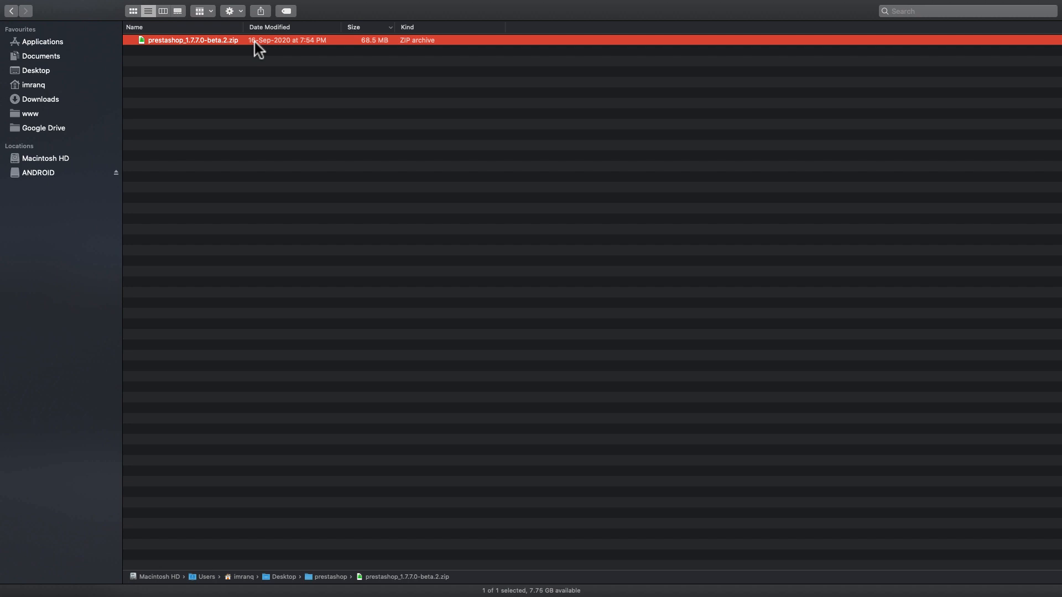
In Finder, extract prestashop_1.7.7.0-beta.2.zip, open the extracted folder, and look over its prestashop.zip and index.php files
{"action": "double_click", "coordinate": [208, 38]}
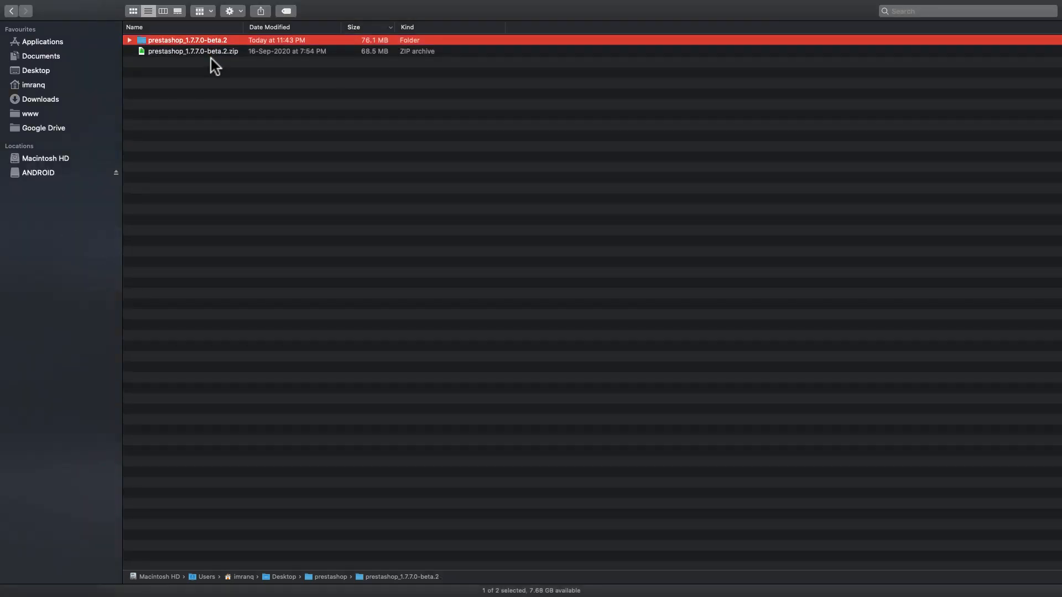
{"action": "double_click", "coordinate": [200, 40]}
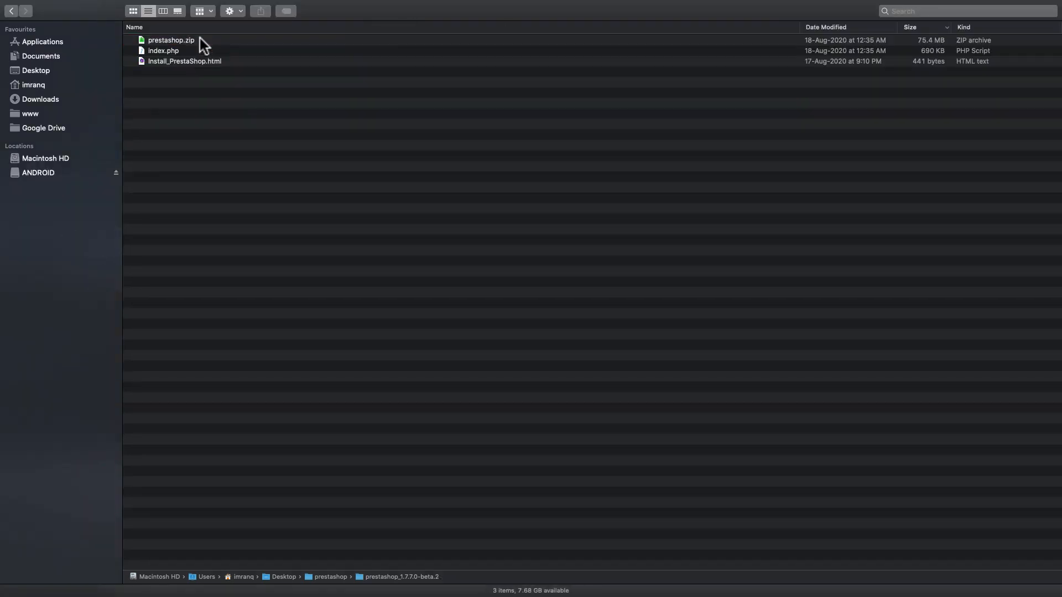
{"action": "left_click", "coordinate": [161, 39]}
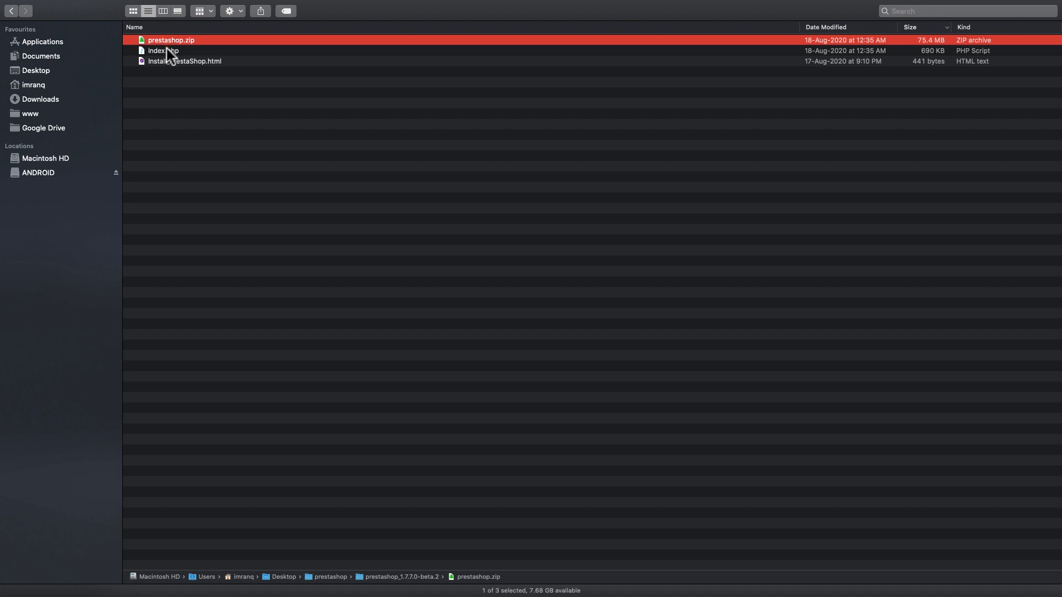
{"action": "left_click", "coordinate": [167, 50]}
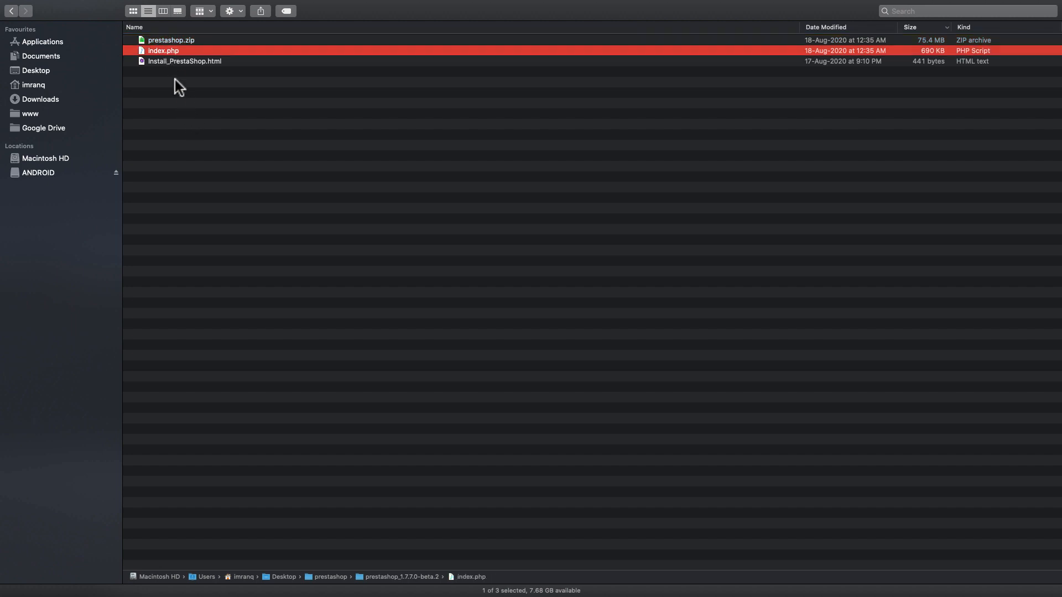
Return to the parent folder and rename the extracted prestashop_1.7.7.0-beta.2 folder to prestashop
{"action": "left_click", "coordinate": [12, 12]}
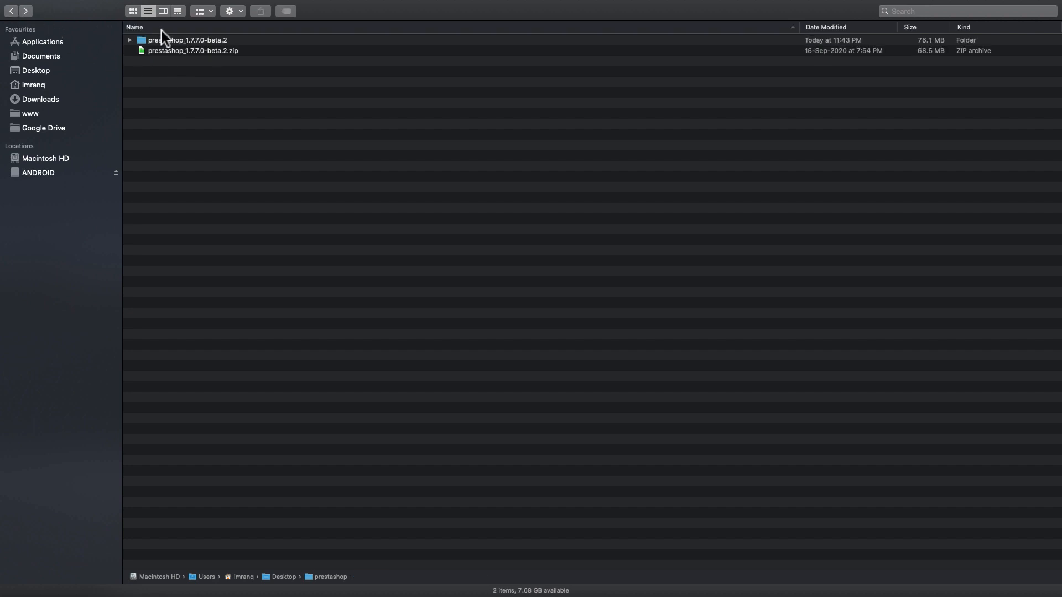
{"action": "left_click", "coordinate": [170, 39]}
{"action": "left_click", "coordinate": [170, 39]}
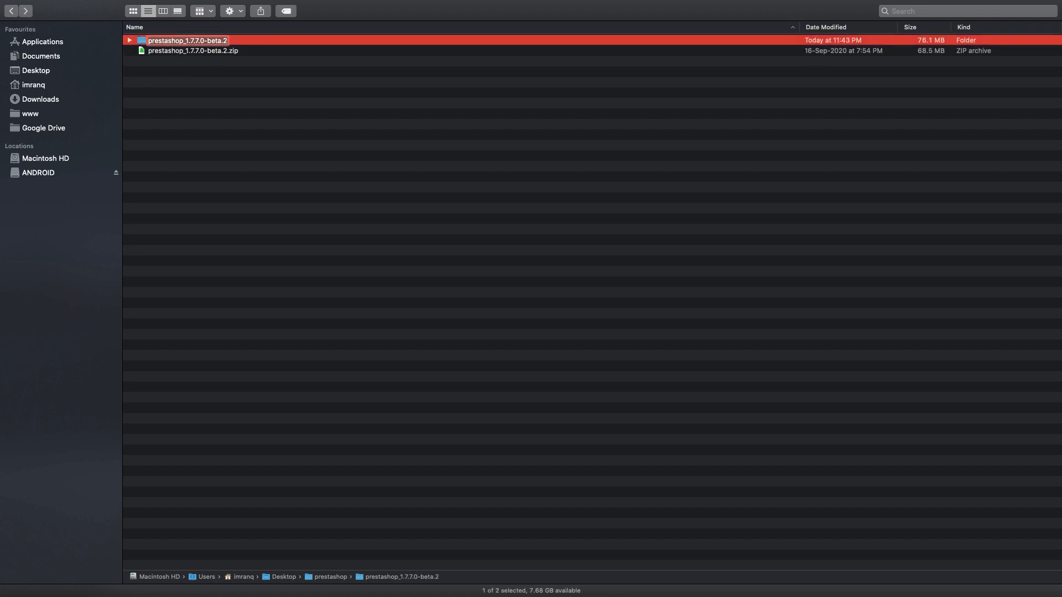
{"action": "type", "text": "prestashop"}
{"action": "key", "text": "Return"}
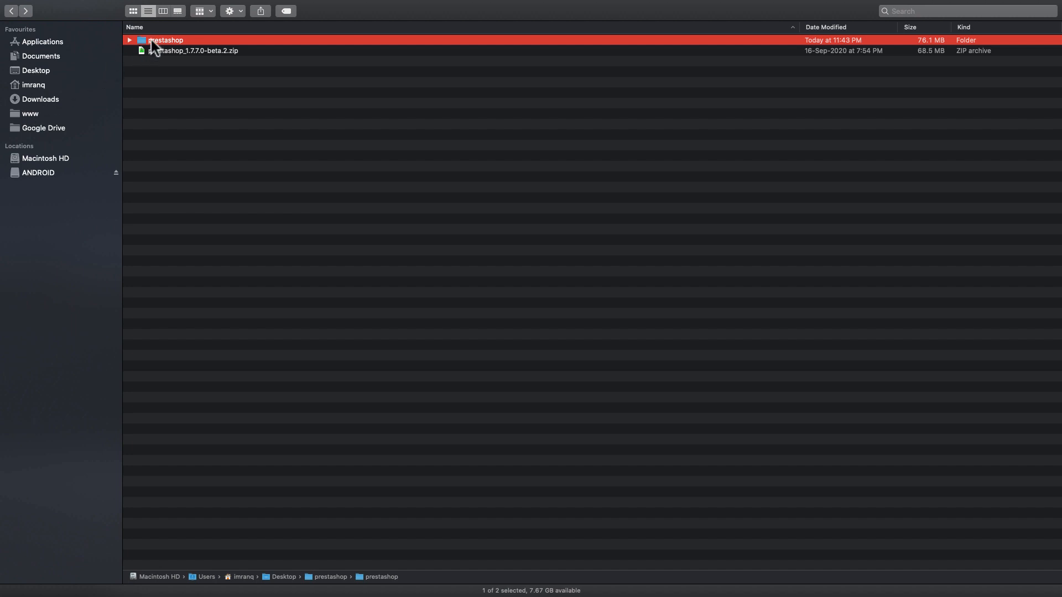
Move the renamed prestashop folder into the www folder, and select it there
{"action": "left_click_drag", "start_coordinate": [152, 40], "coordinate": [30, 115]}
{"action": "left_click", "coordinate": [35, 115]}
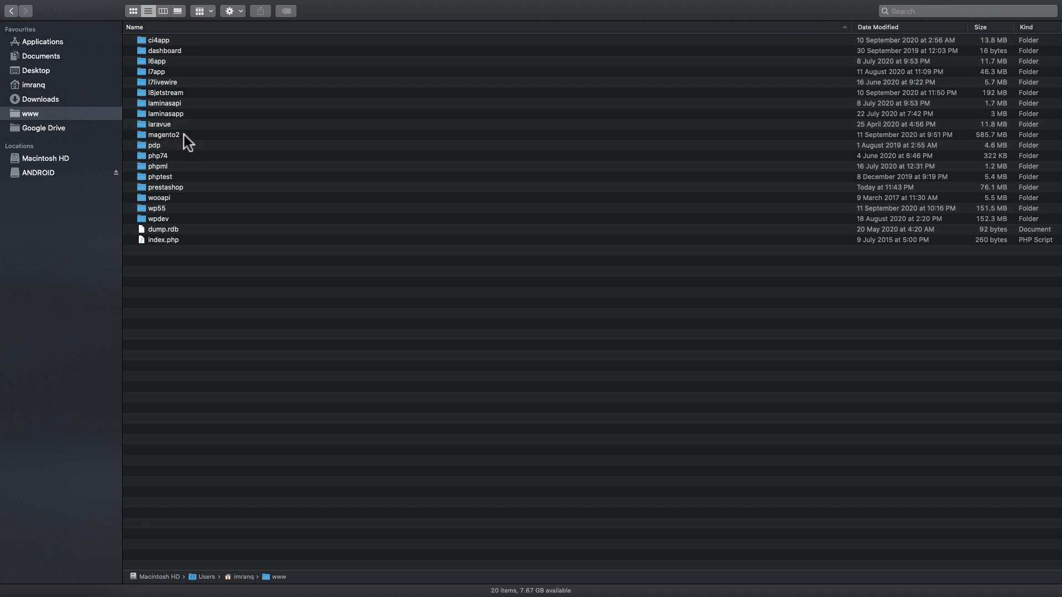
{"action": "left_click", "coordinate": [175, 188]}
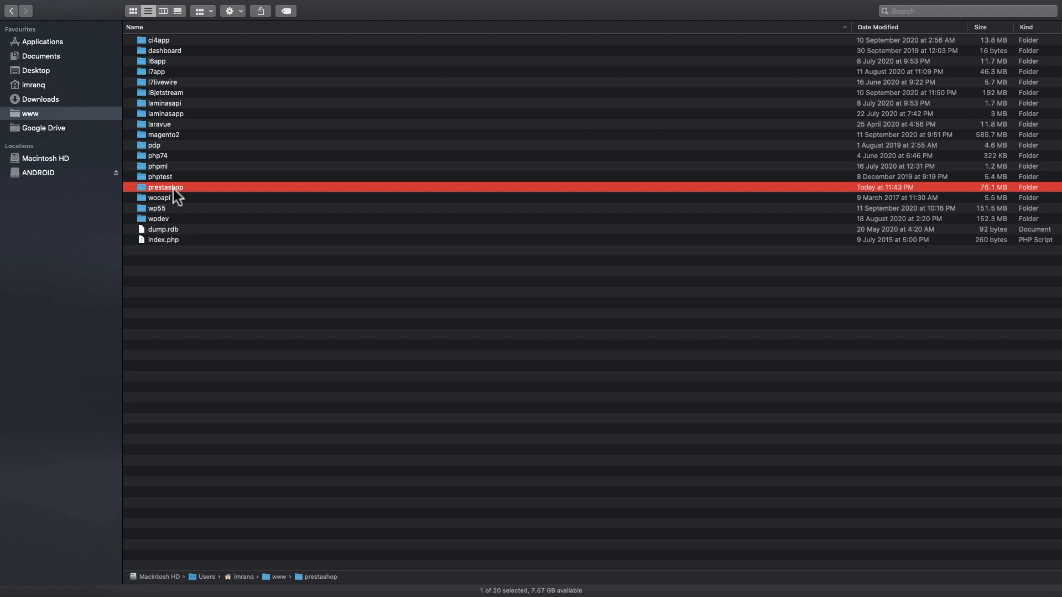
Switch to Chrome and load prestashop.test in place of the System Requirements page to start the PrestaShop installer
{"action": "key", "text": "ctrl+Left"}
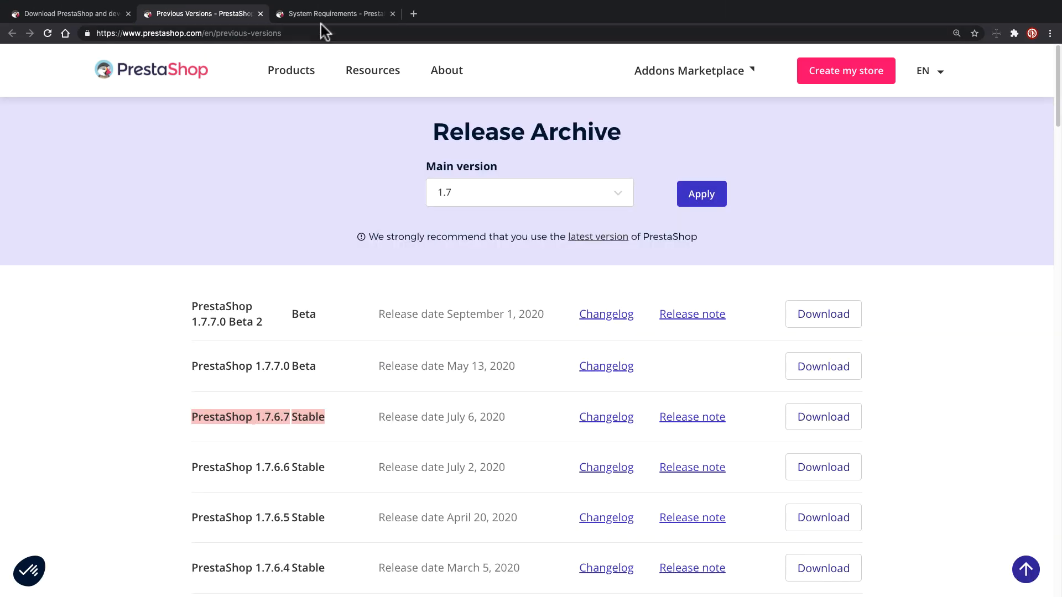
{"action": "left_click", "coordinate": [338, 13]}
{"action": "left_click", "coordinate": [321, 33]}
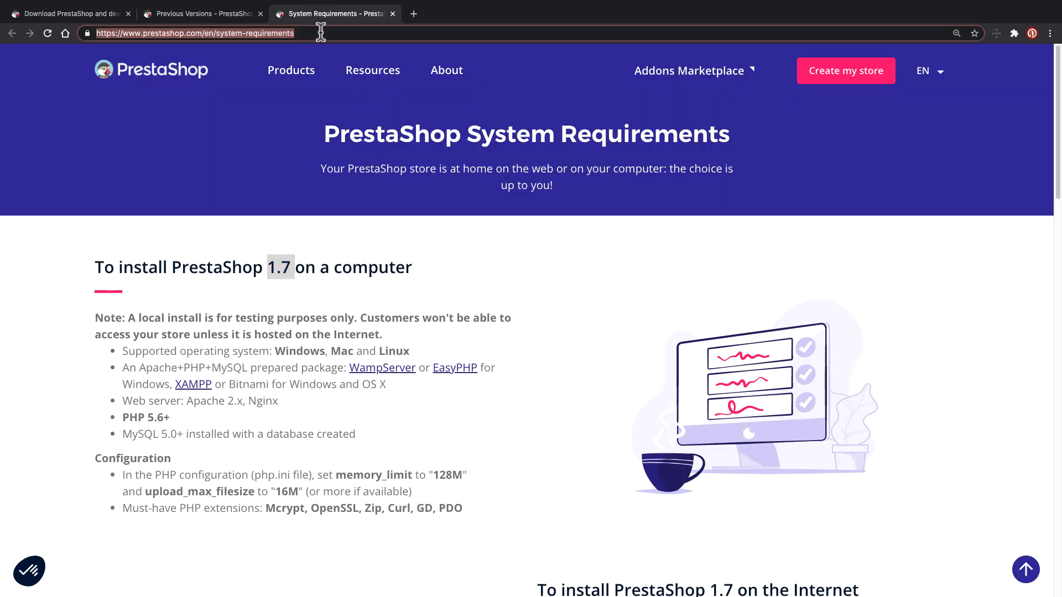
{"action": "type", "text": "prestashop.test"}
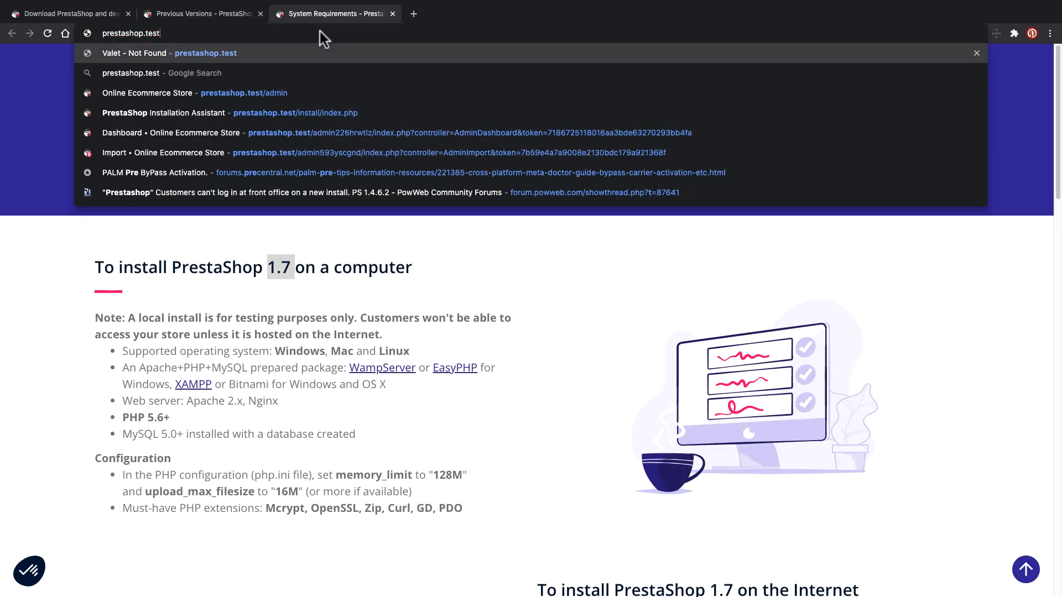
{"action": "key", "text": "Return"}
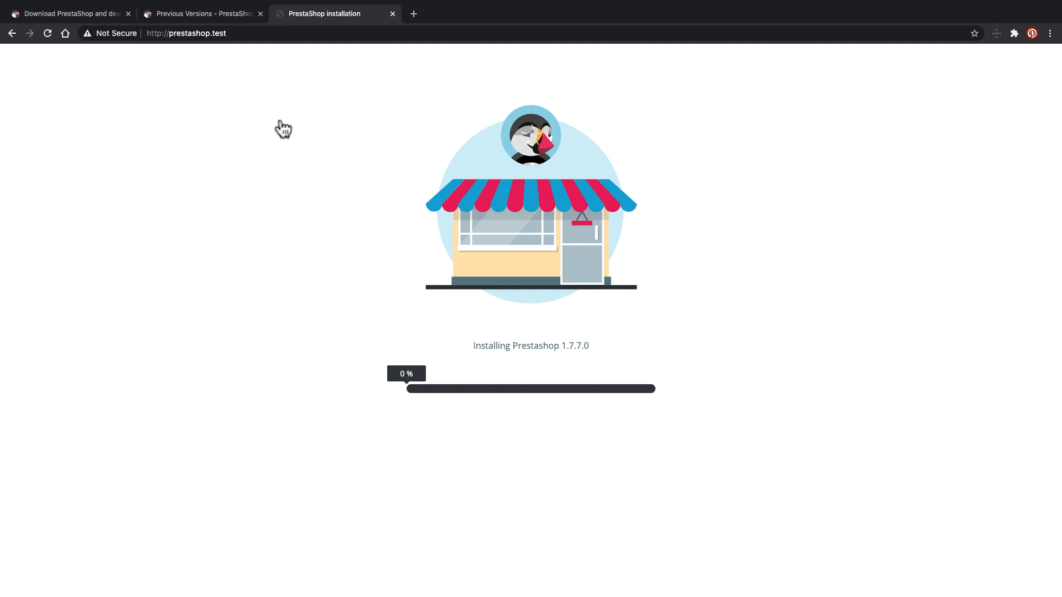
{"action": "key", "text": "super+Tab"}
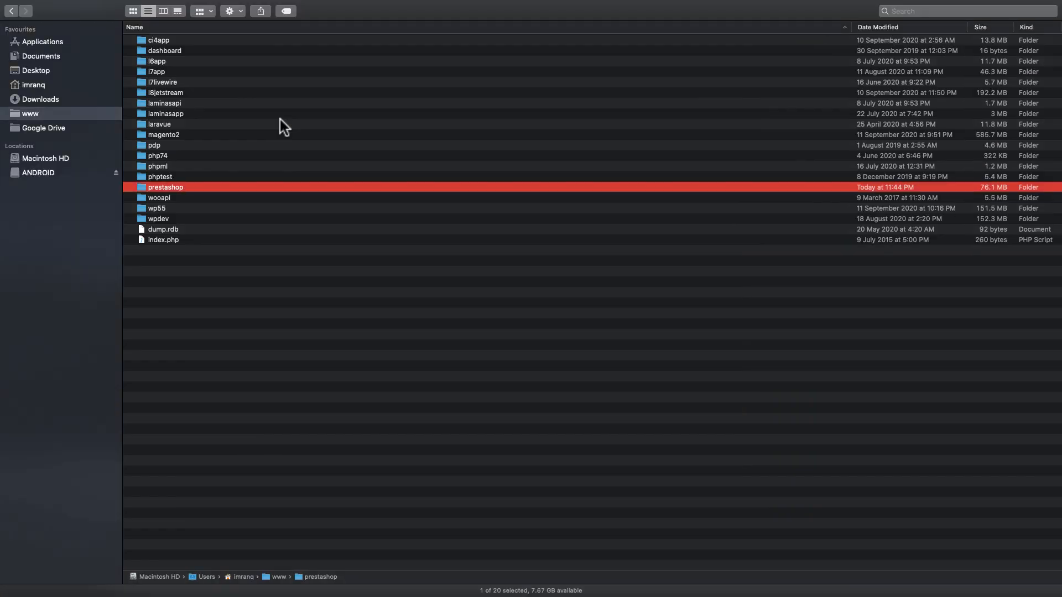
{"action": "double_click", "coordinate": [171, 186]}
{"action": "left_click", "coordinate": [171, 49]}
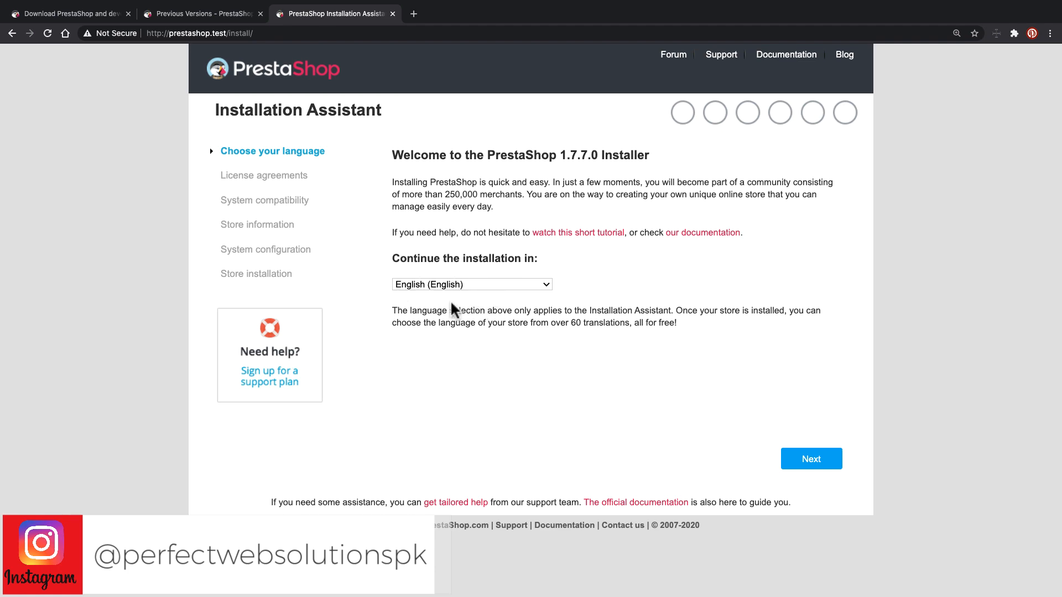
Keep English (English) as the Installation Assistant language, and agree to the license terms and conditions
{"action": "left_click", "coordinate": [497, 289]}
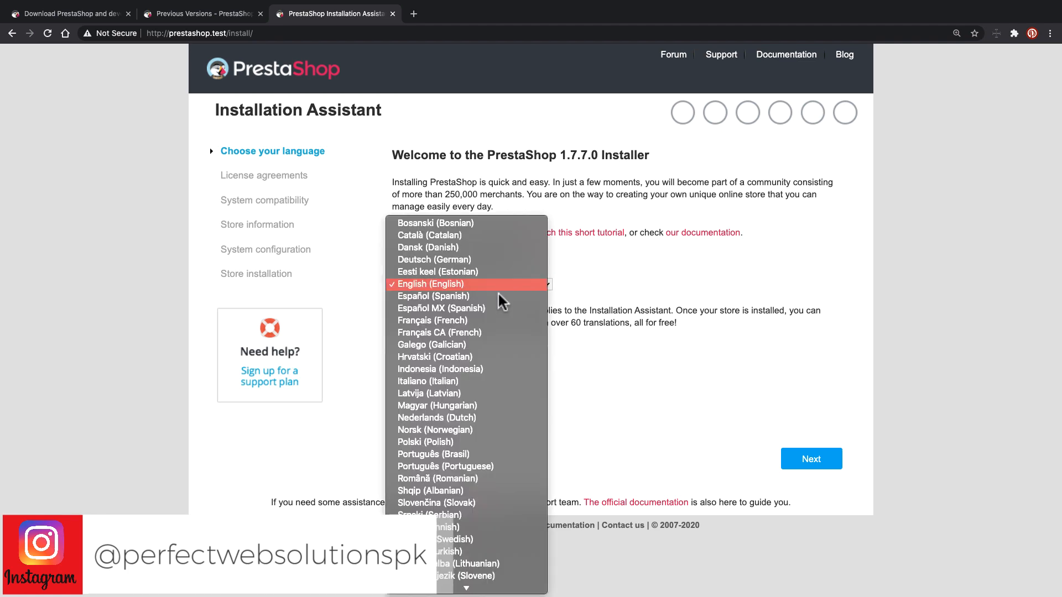
{"action": "scroll", "coordinate": [513, 395], "scroll_direction": "down", "scroll_amount": 5}
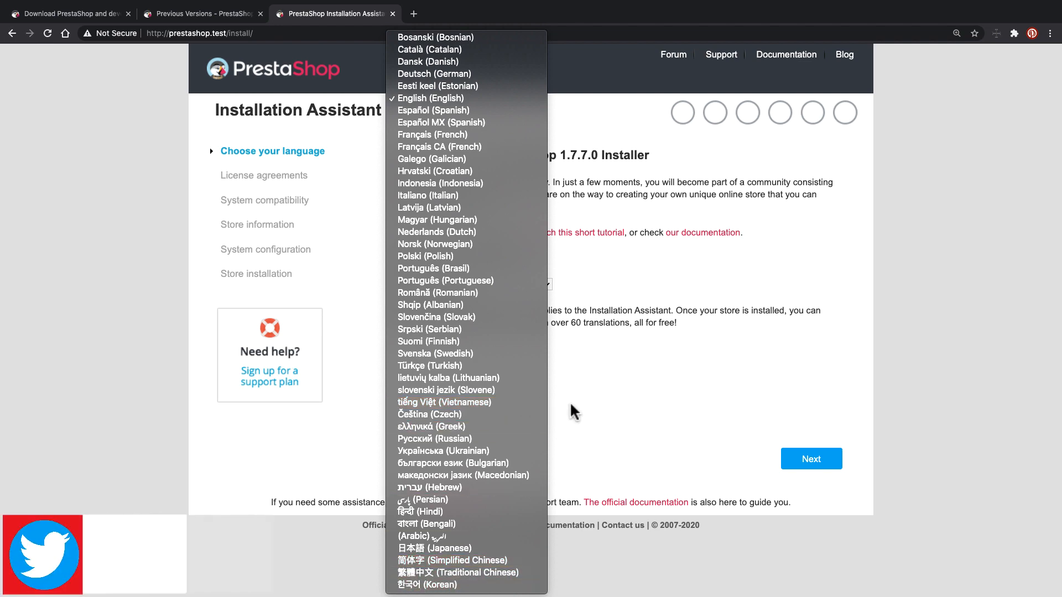
{"action": "left_click", "coordinate": [644, 412]}
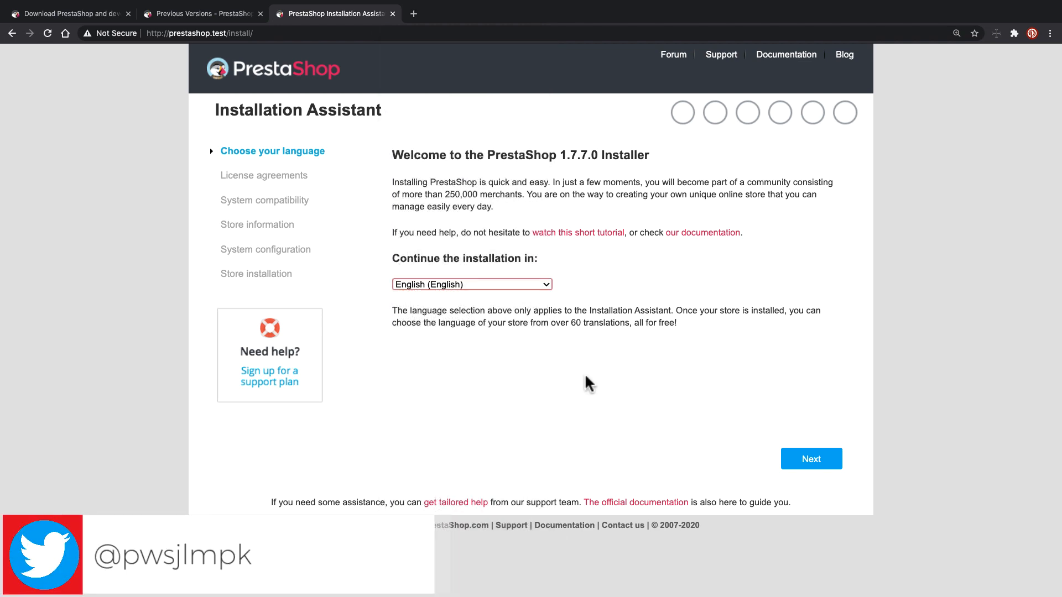
{"action": "left_click", "coordinate": [432, 284]}
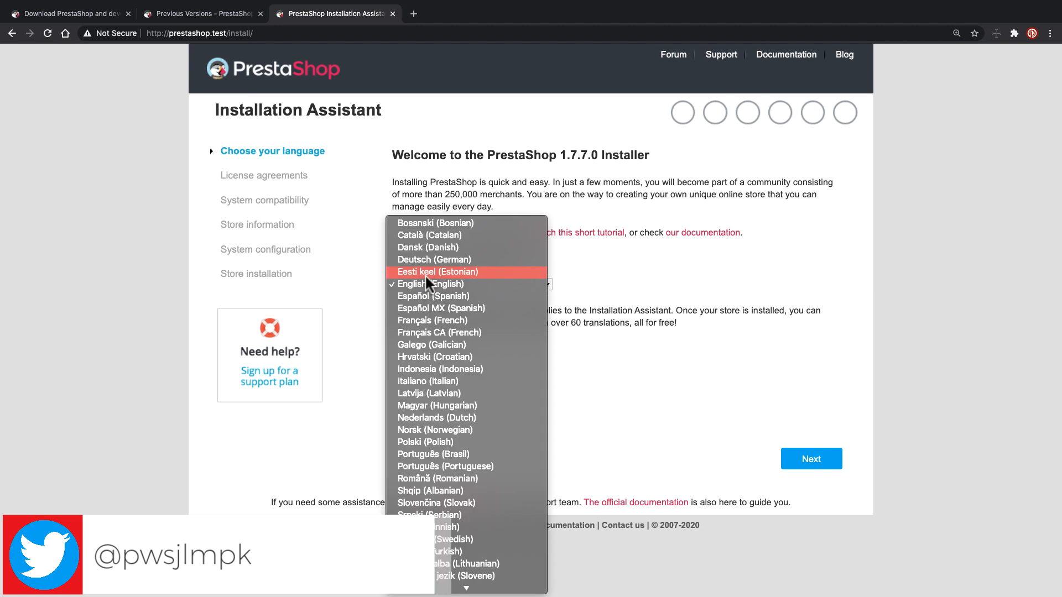
{"action": "left_click", "coordinate": [482, 284]}
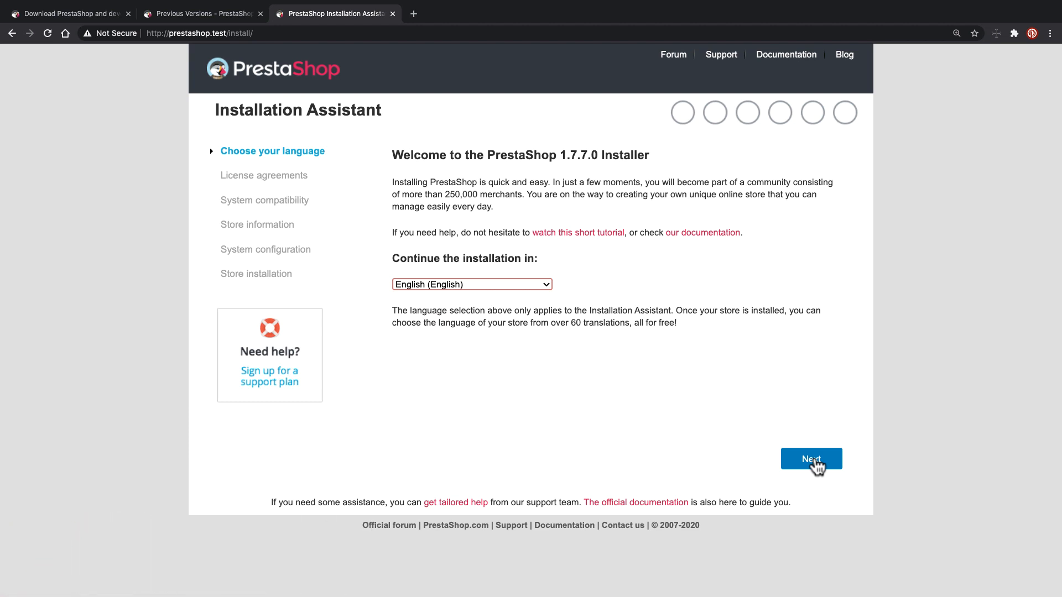
{"action": "left_click", "coordinate": [813, 463]}
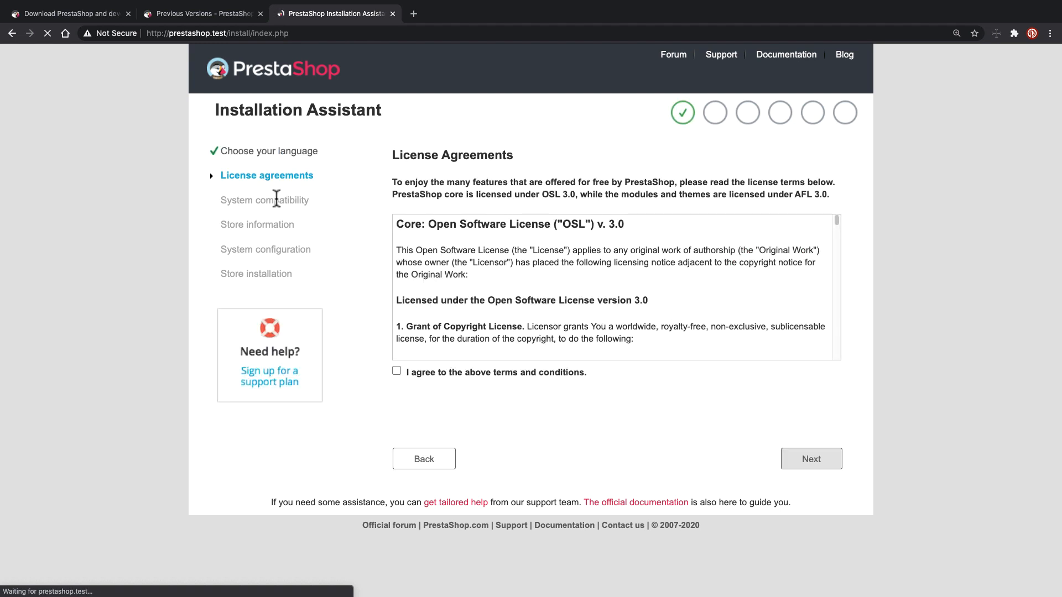
{"action": "left_click", "coordinate": [397, 370]}
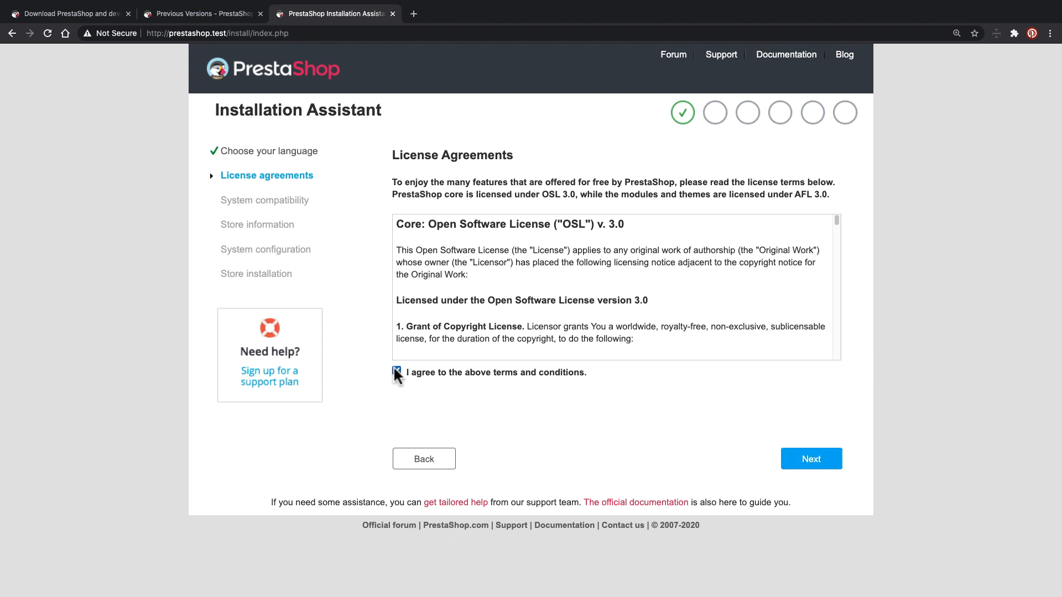
{"action": "left_click", "coordinate": [807, 457]}
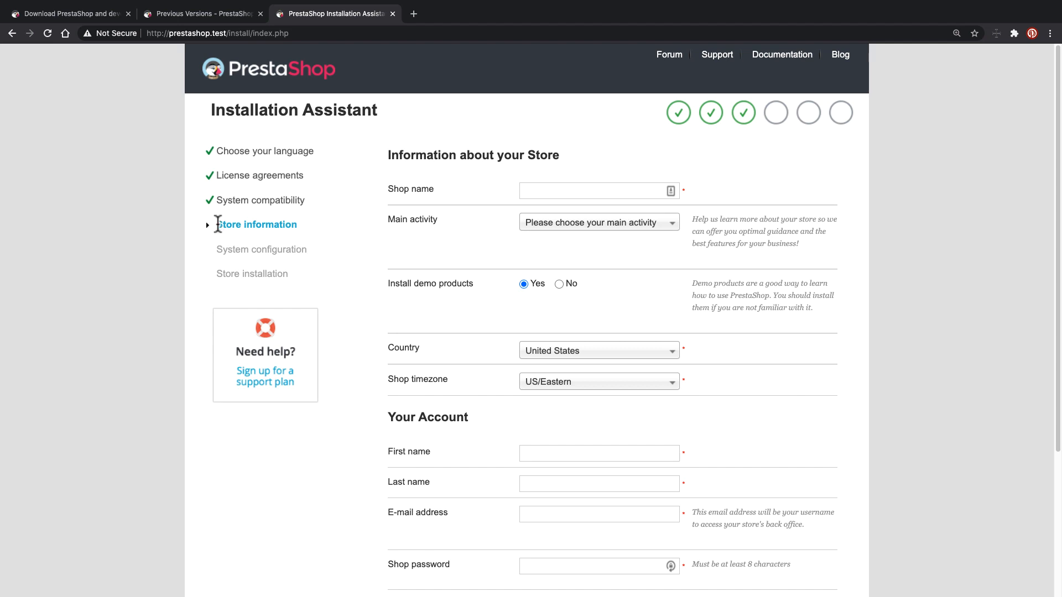
Name the shop Online Ecommerce Store and set its main activity to "Other activity..."
{"action": "left_click", "coordinate": [569, 190]}
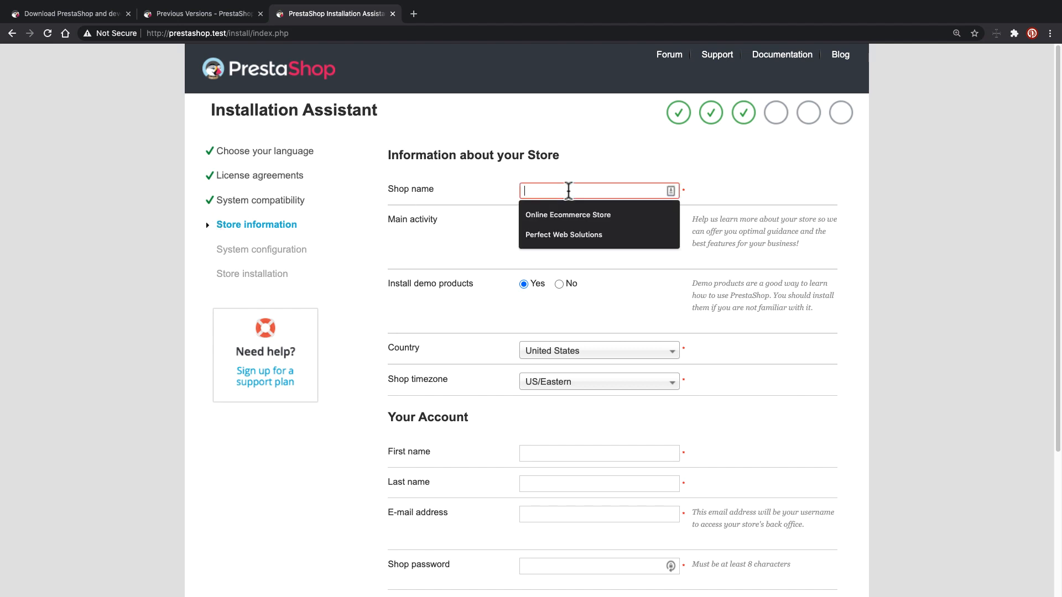
{"action": "key", "text": "Down"}
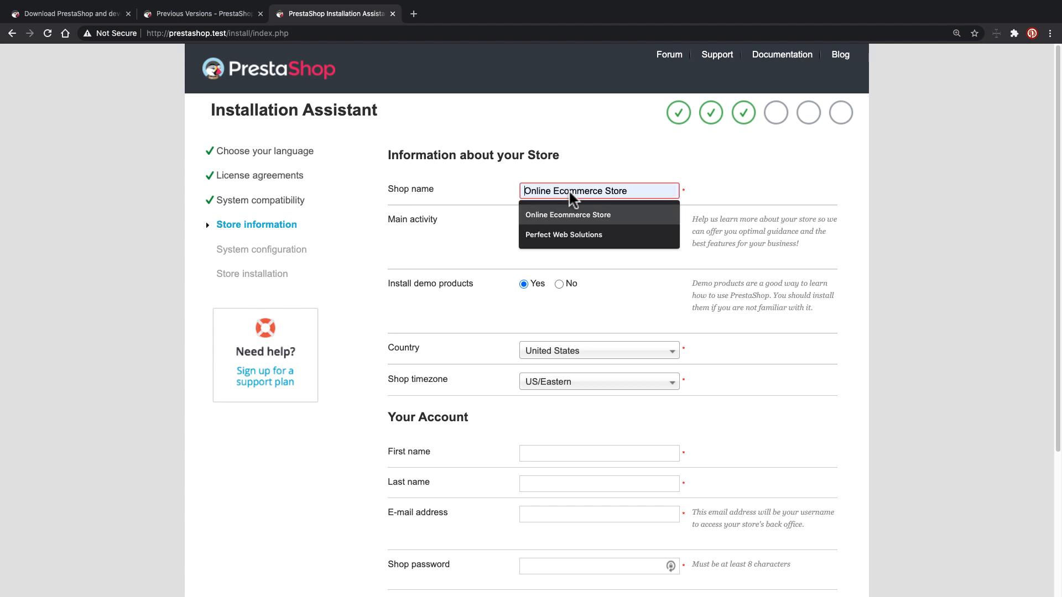
{"action": "left_click", "coordinate": [589, 215]}
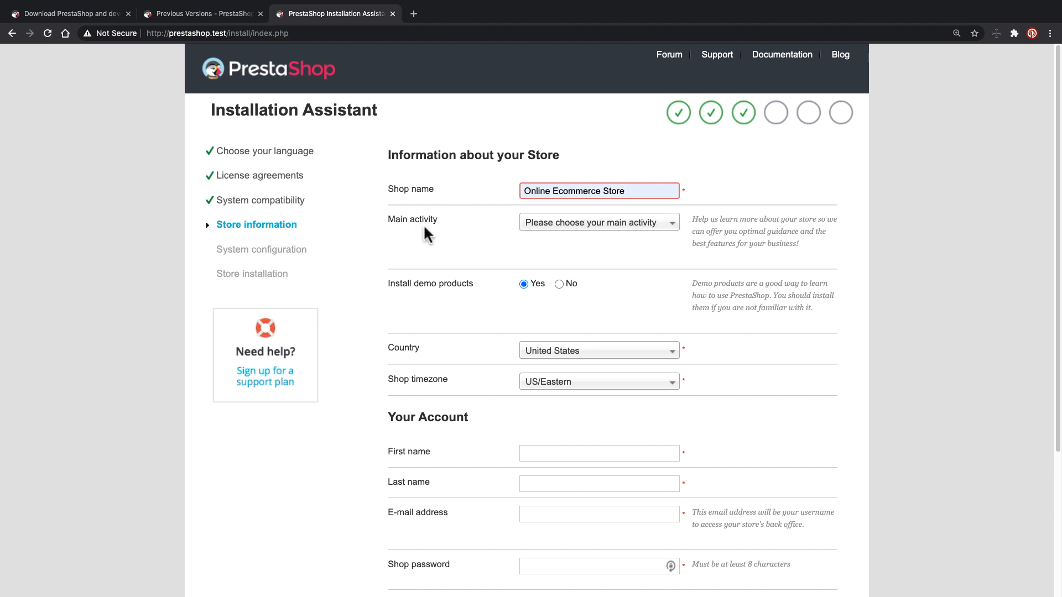
{"action": "left_click", "coordinate": [590, 223]}
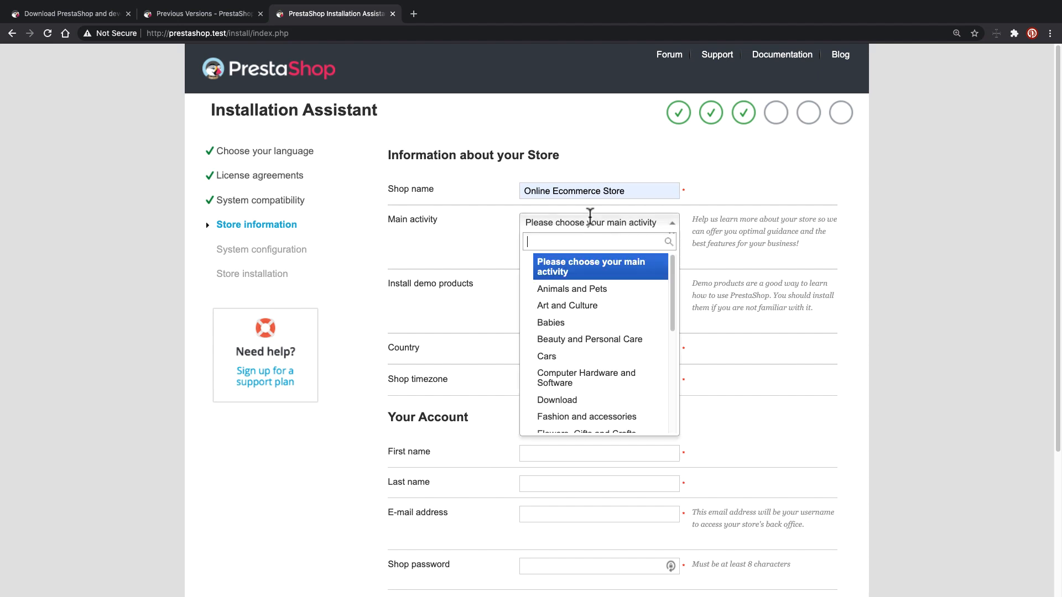
{"action": "left_click_drag", "start_coordinate": [670, 265], "coordinate": [666, 375]}
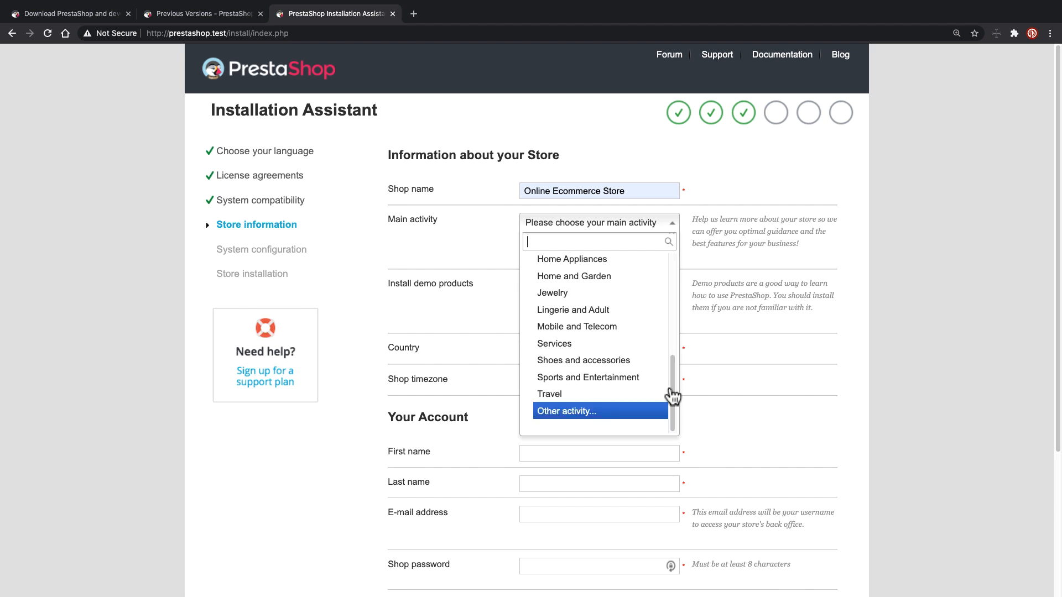
{"action": "mouse_move", "coordinate": [672, 388]}
{"action": "left_mouse_down"}
{"action": "mouse_move", "coordinate": [672, 336]}
{"action": "mouse_move", "coordinate": [669, 406]}
{"action": "left_mouse_up"}
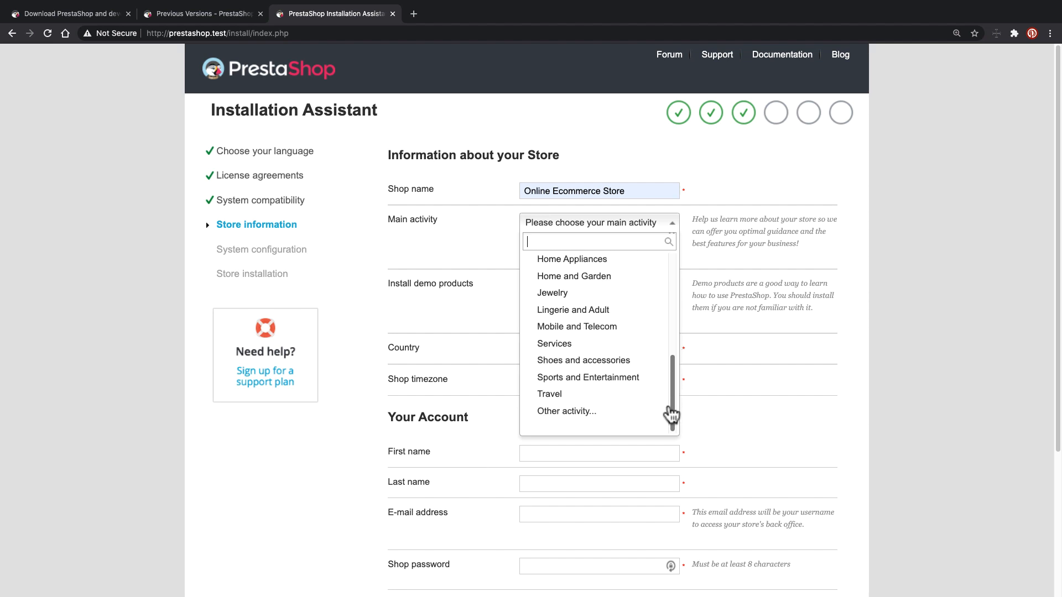
{"action": "left_click", "coordinate": [574, 411]}
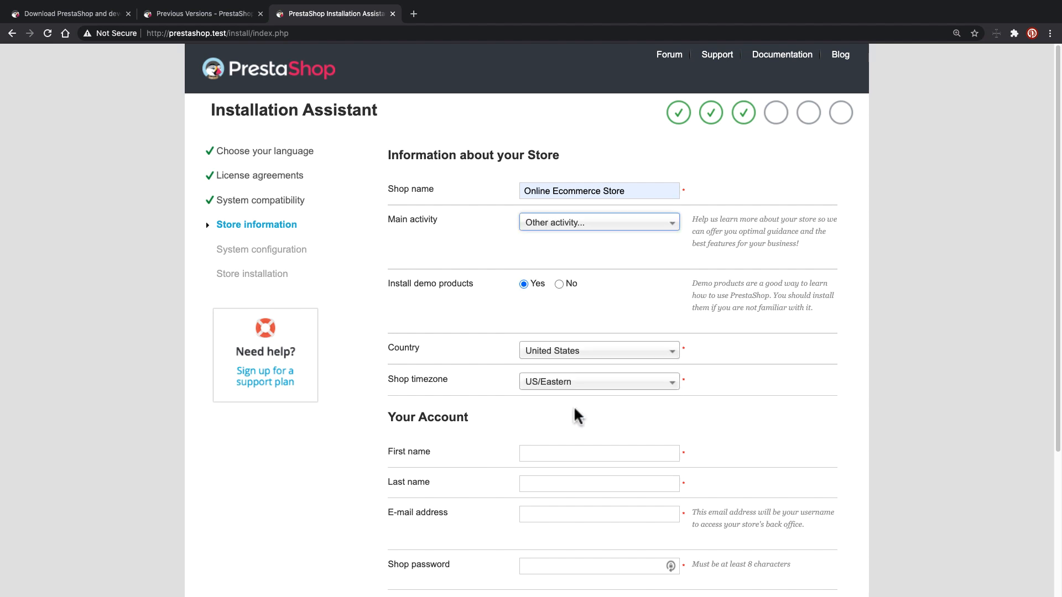
Decline the installation of demo products and set the store's country to Pakistan
{"action": "left_click", "coordinate": [559, 285]}
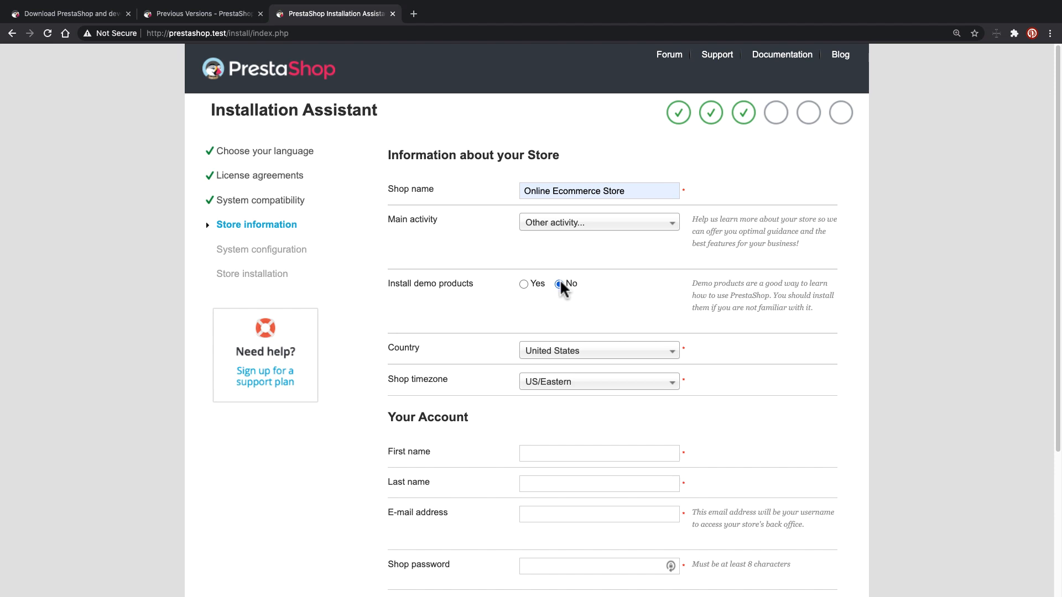
{"action": "left_click", "coordinate": [582, 352]}
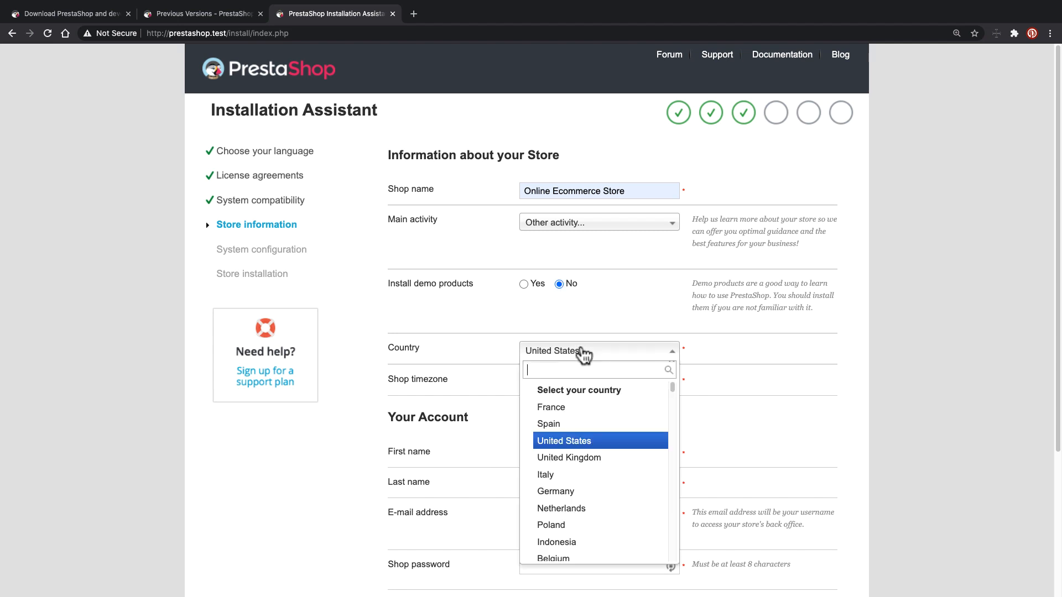
{"action": "type", "text": "pakis"}
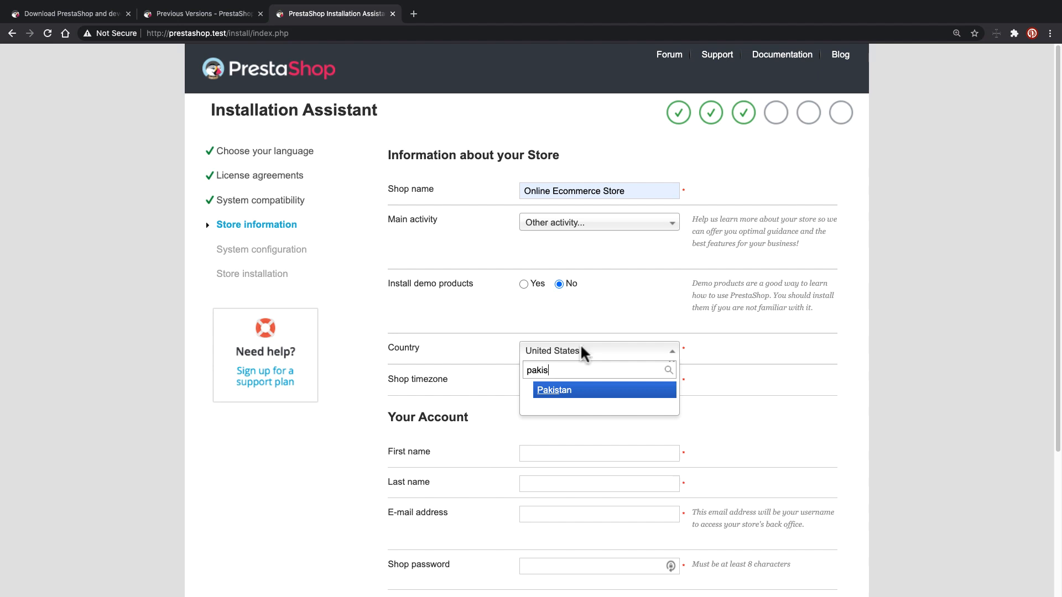
{"action": "left_click", "coordinate": [554, 393]}
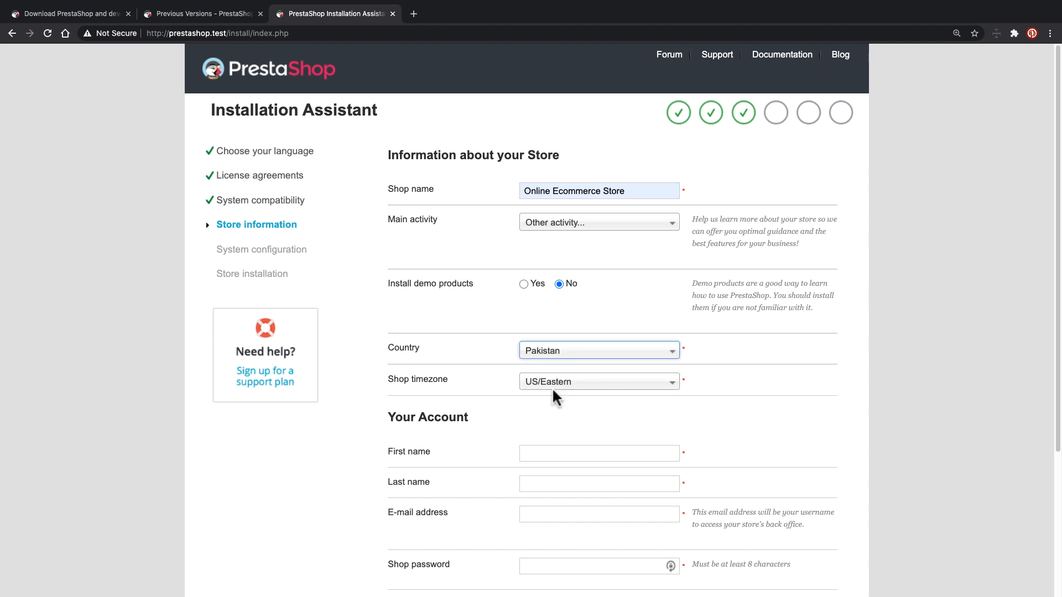
Fill in the account owner's first name, last name and e-mail address from the saved suggestions
{"action": "scroll", "coordinate": [546, 384], "scroll_direction": "down", "scroll_amount": 1}
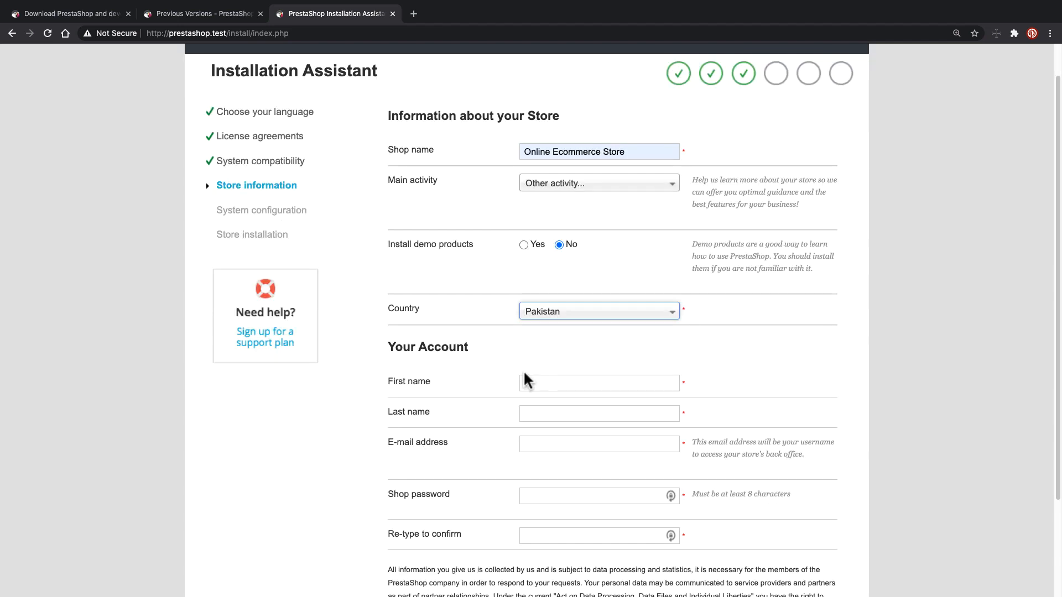
{"action": "left_click", "coordinate": [525, 383]}
{"action": "left_click", "coordinate": [552, 409]}
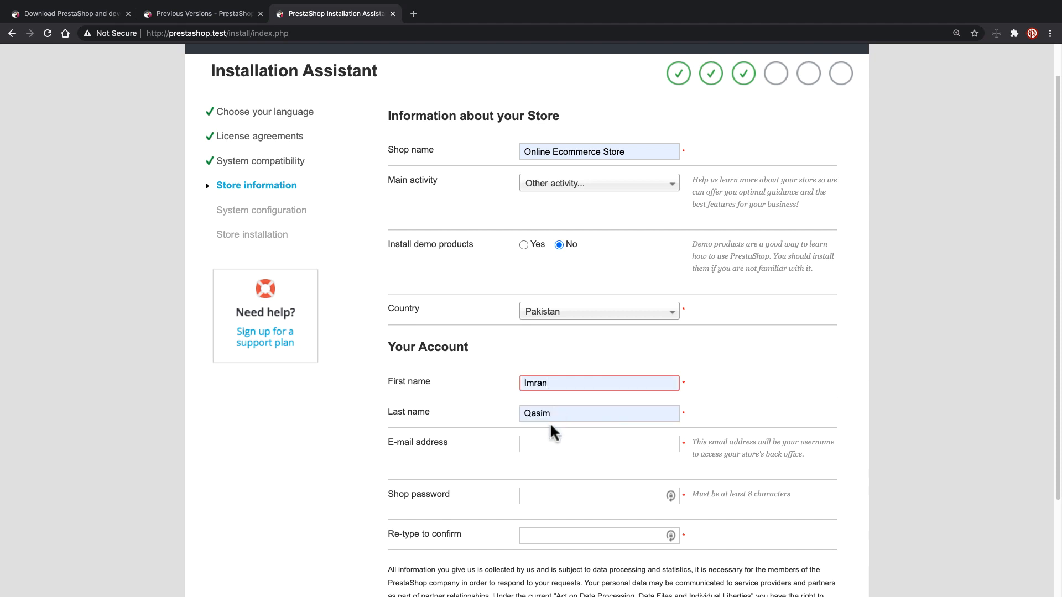
{"action": "left_click", "coordinate": [552, 445]}
{"action": "left_click", "coordinate": [555, 468]}
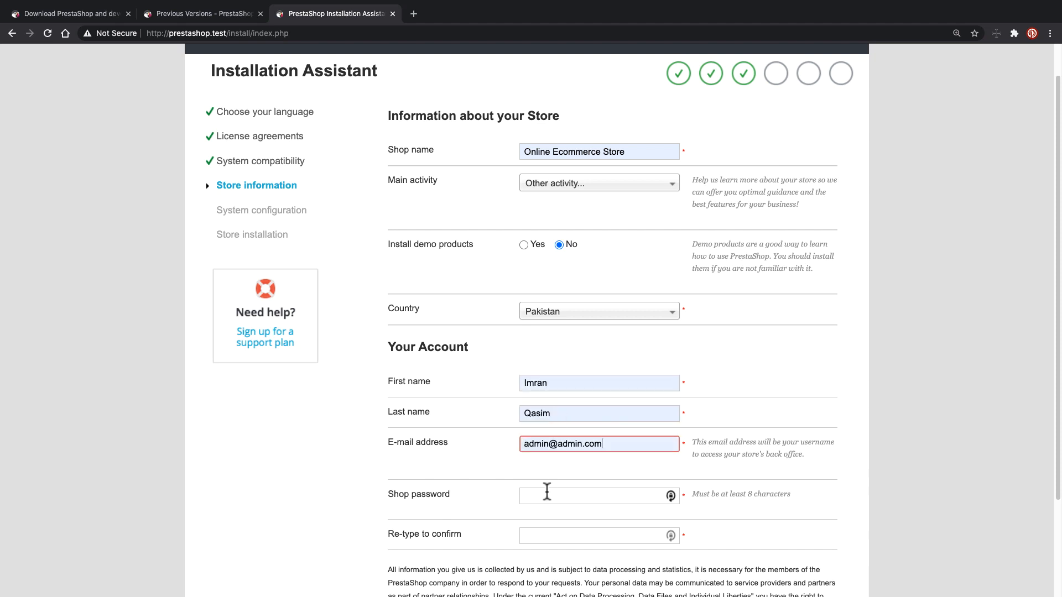
Enter the shop password for the account and repeat it in the confirmation field
{"action": "left_click", "coordinate": [546, 494]}
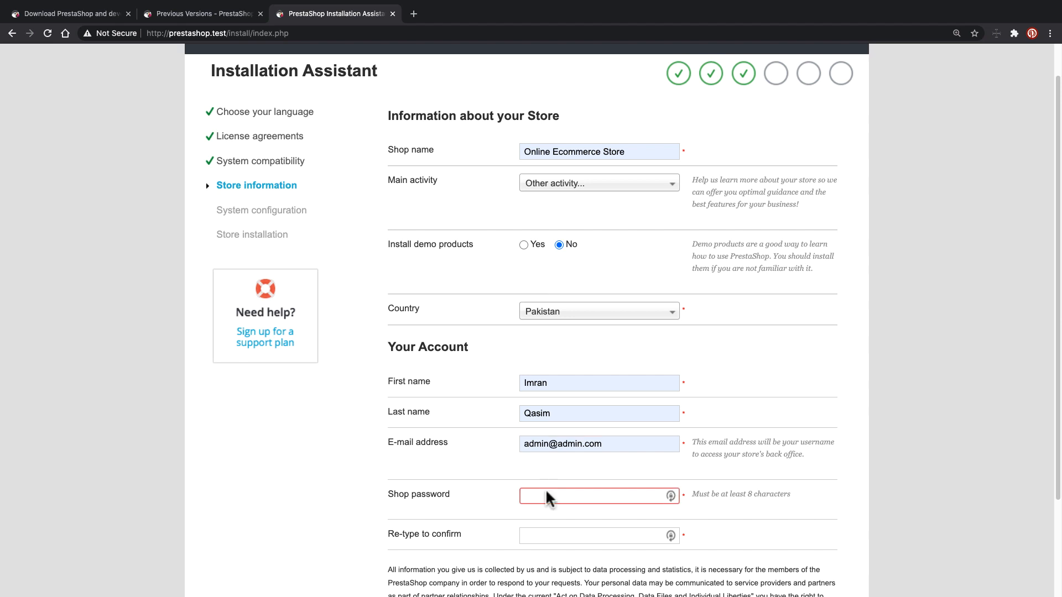
{"action": "type", "text": "•••"}
{"action": "key", "text": "BackSpace"}
{"action": "key", "text": "BackSpace"}
{"action": "key", "text": "BackSpace"}
{"action": "type", "text": "••••••••"}
{"action": "key", "text": "Tab"}
{"action": "type", "text": "••••••••"}
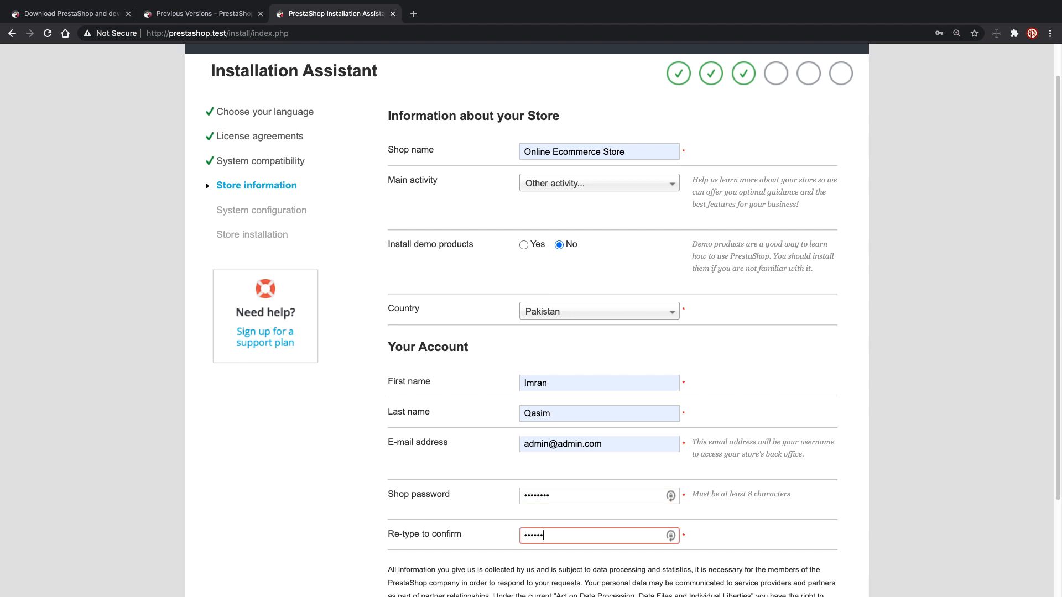
Submit the store and account information and continue to the database configuration page
{"action": "scroll", "coordinate": [792, 442], "scroll_direction": "down", "scroll_amount": 2}
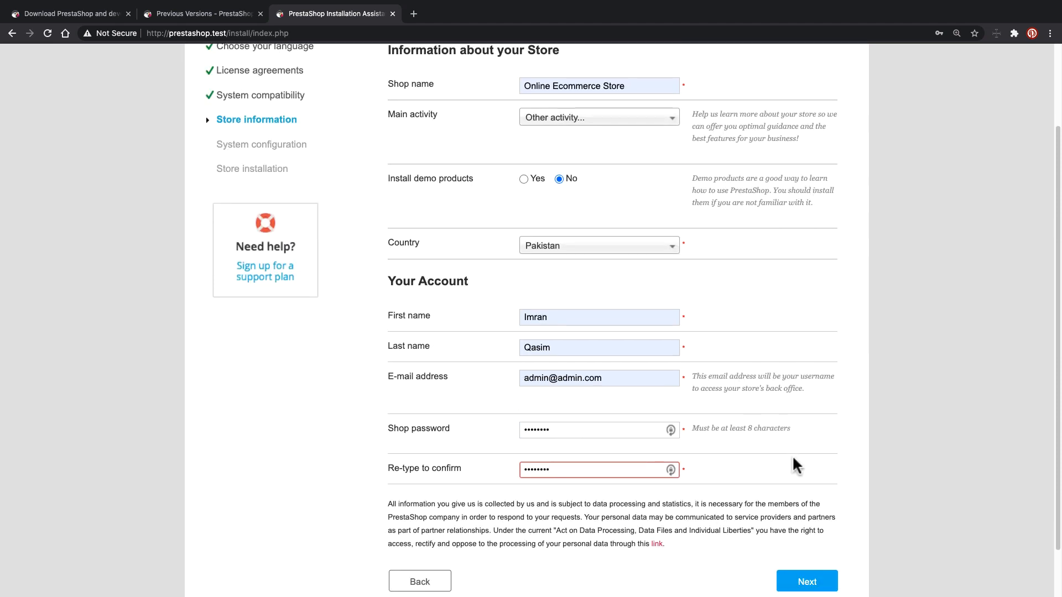
{"action": "left_click", "coordinate": [805, 579]}
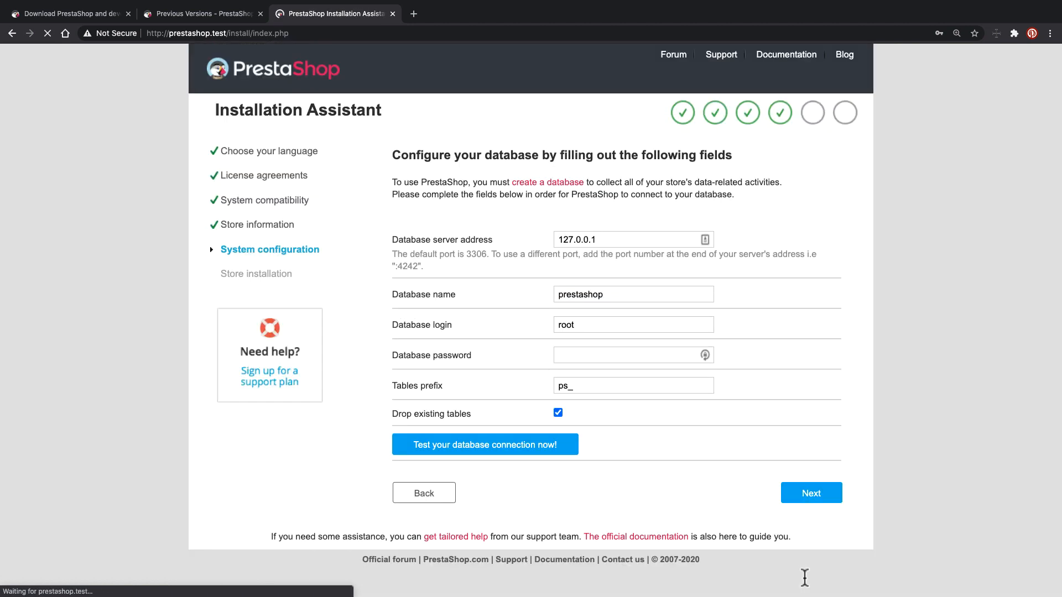
{"action": "left_click_drag", "start_coordinate": [392, 157], "coordinate": [740, 152]}
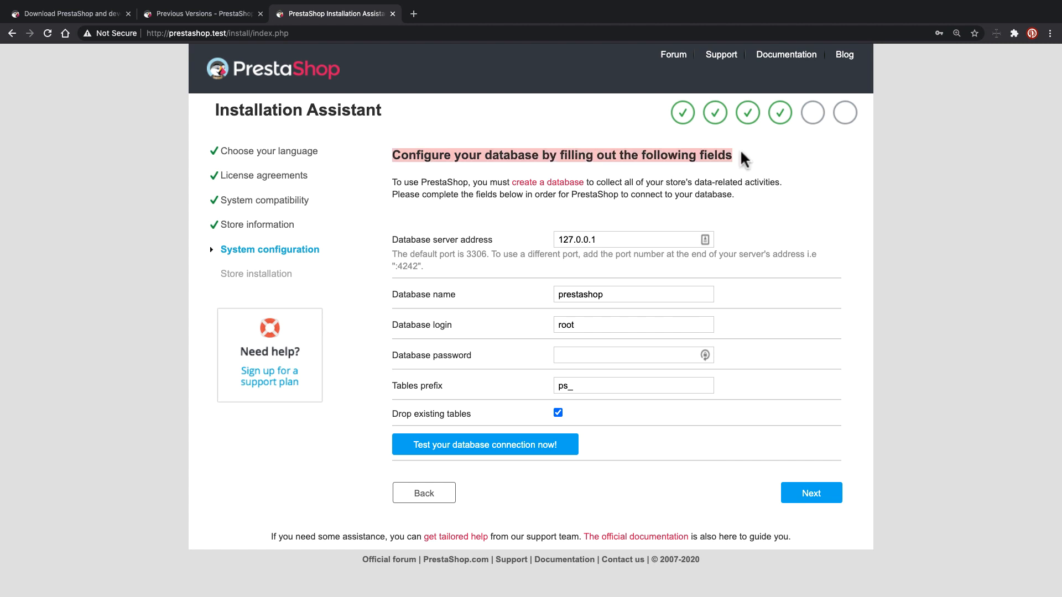
Set the database name to dbprestashop for the 127.0.0.1 database server
{"action": "left_click_drag", "start_coordinate": [698, 239], "coordinate": [548, 235]}
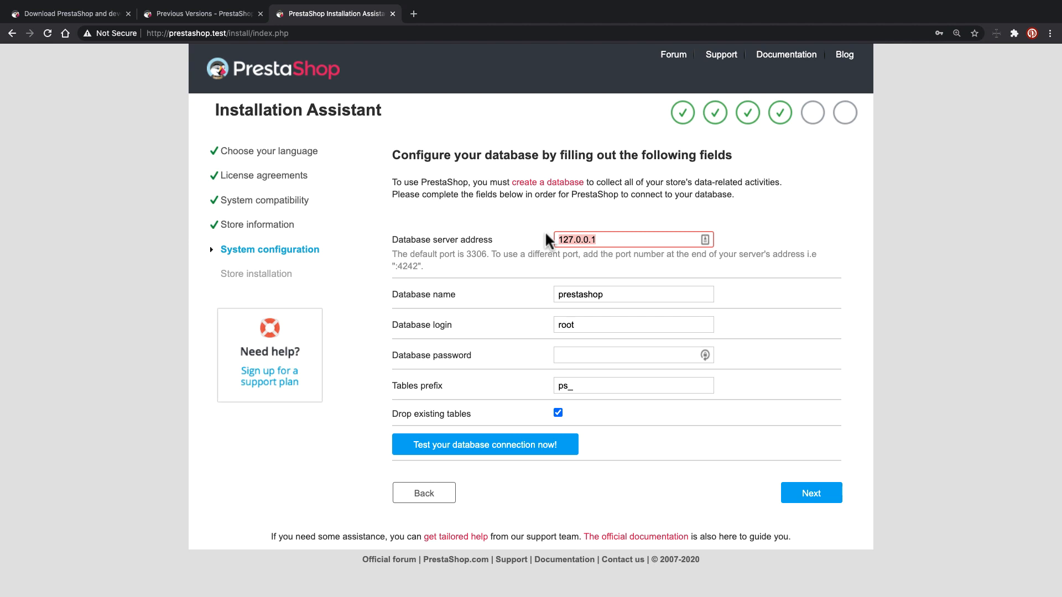
{"action": "double_click", "coordinate": [627, 294]}
{"action": "type", "text": "dbpres"}
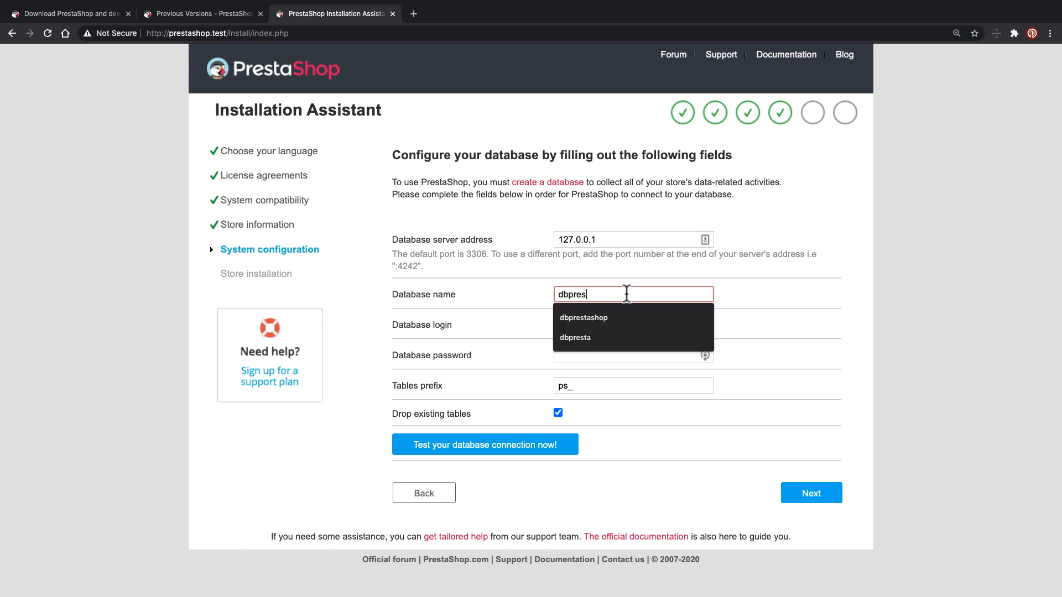
{"action": "left_click", "coordinate": [584, 317]}
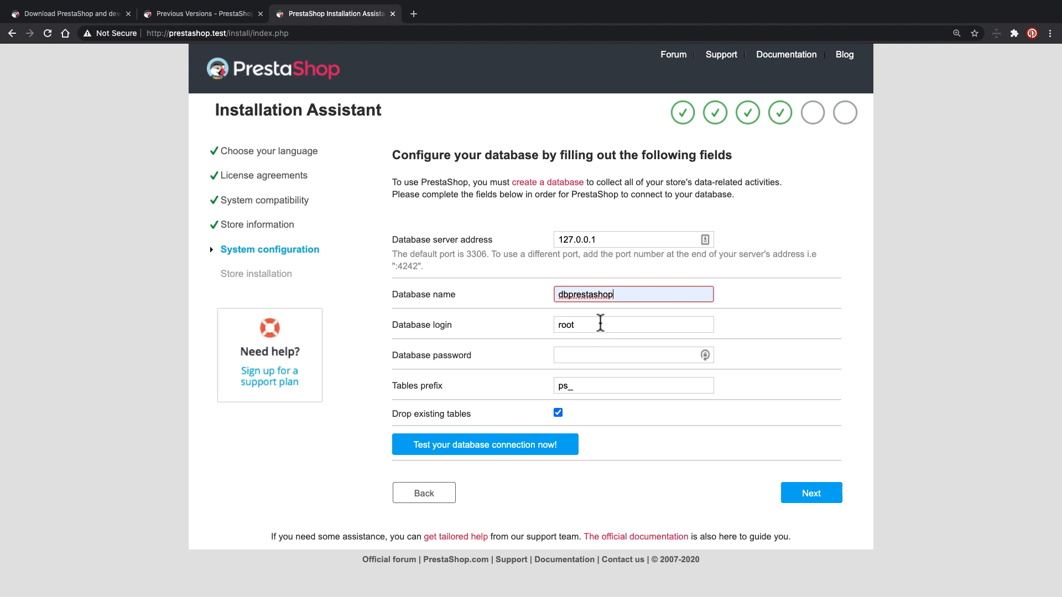
Review the database login, database password, tables prefix and drop existing tables settings
{"action": "key", "text": "Tab"}
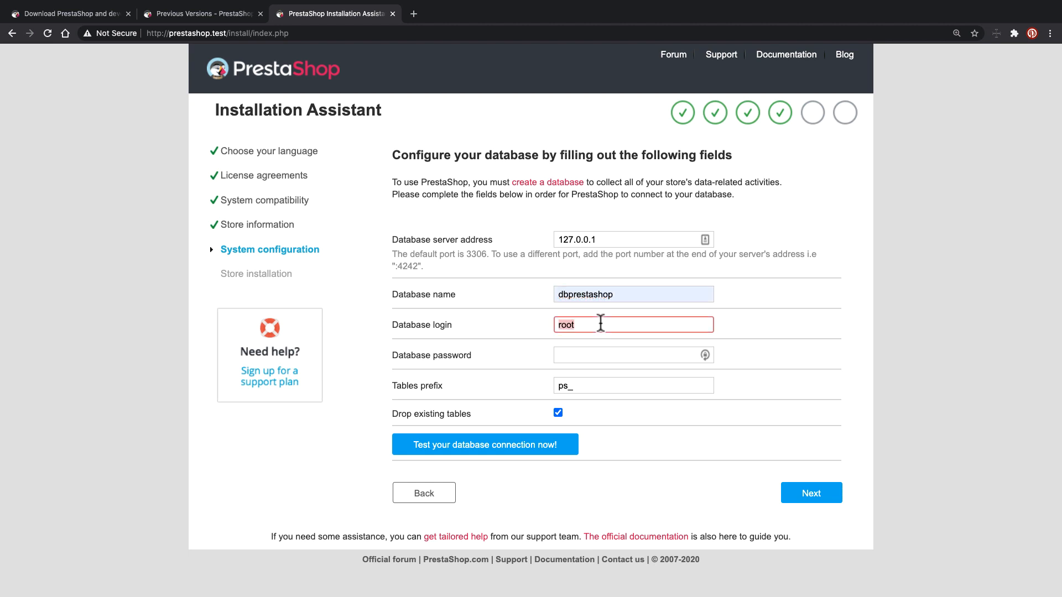
{"action": "left_click", "coordinate": [601, 353]}
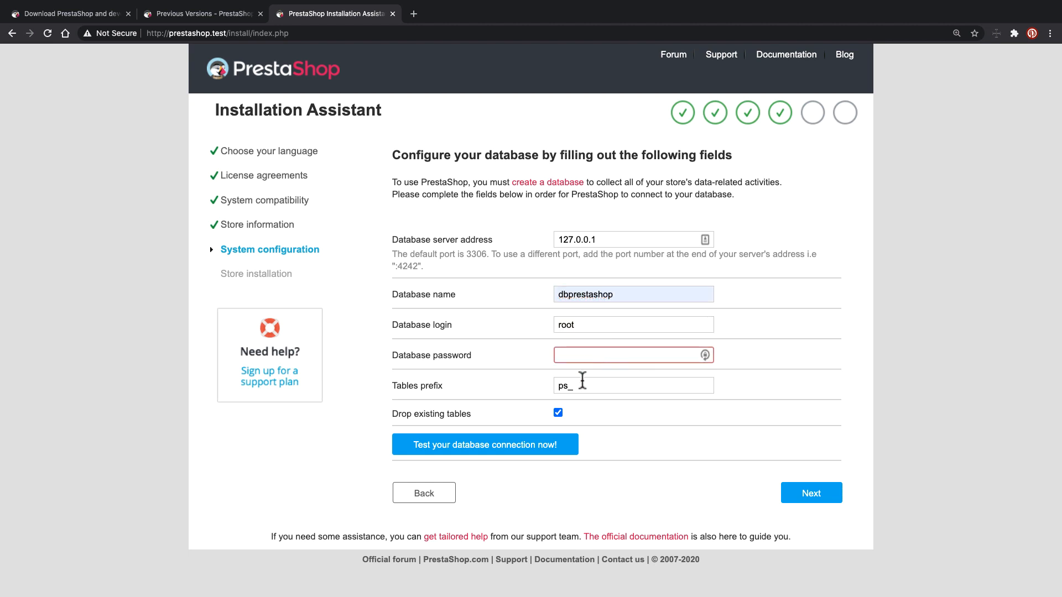
{"action": "left_click_drag", "start_coordinate": [581, 382], "coordinate": [554, 382]}
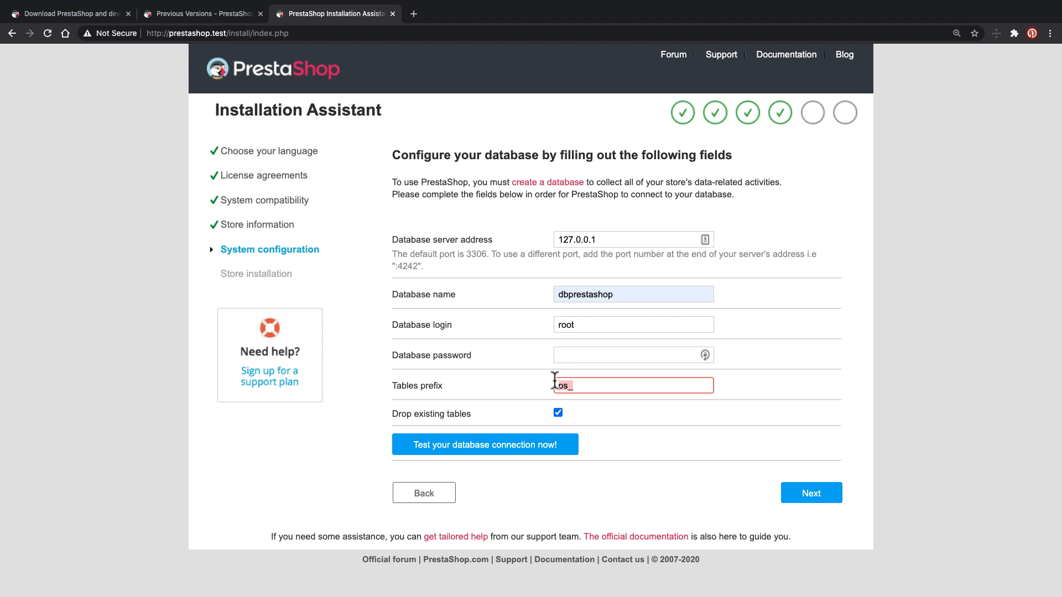
{"action": "left_click", "coordinate": [614, 387]}
{"action": "left_click", "coordinate": [559, 410]}
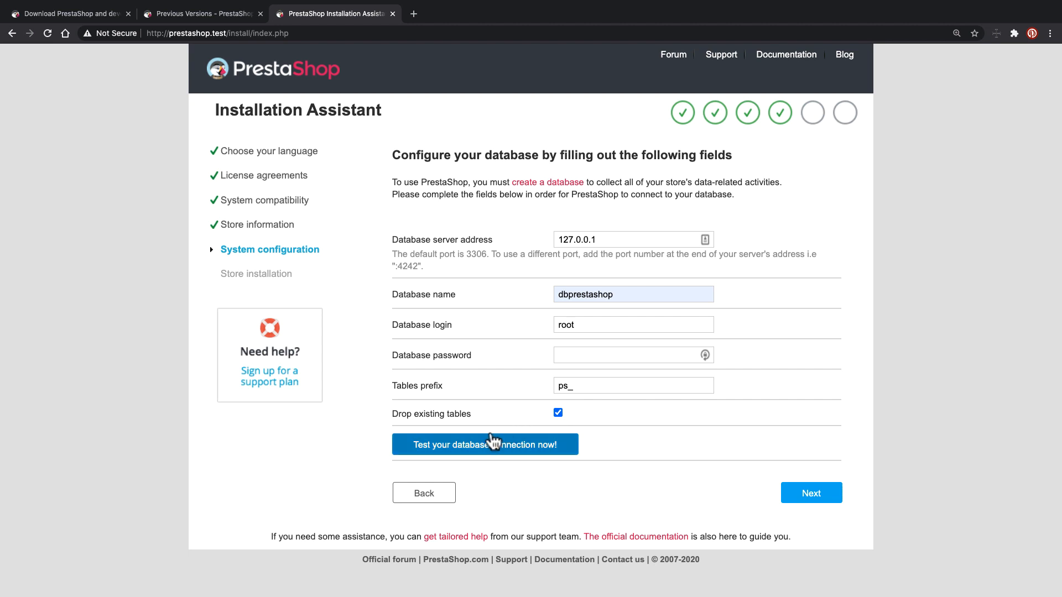
Test the database connection and continue to the store installation
{"action": "left_click", "coordinate": [476, 445]}
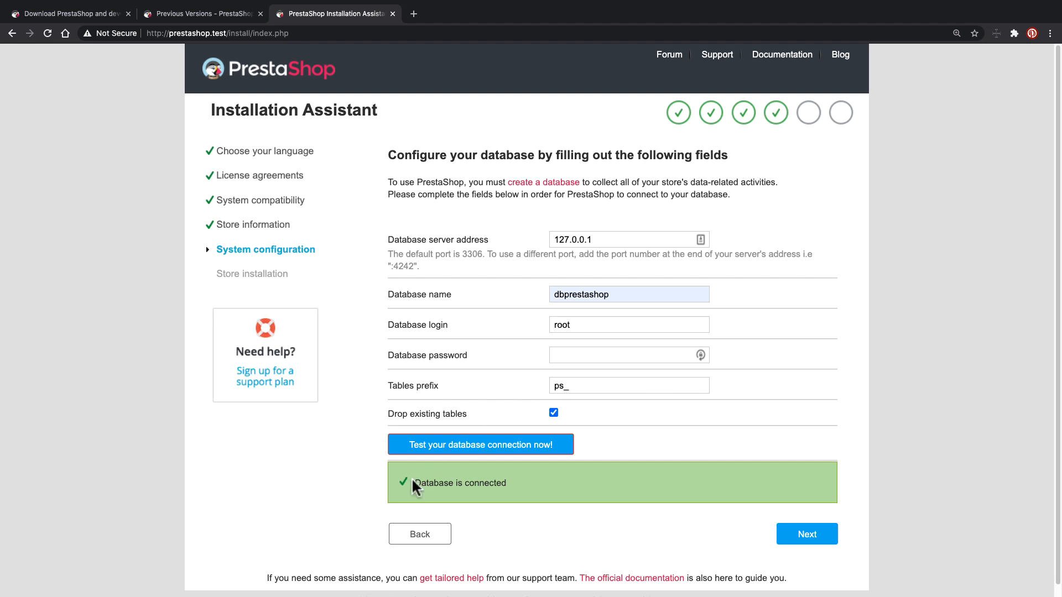
{"action": "left_click_drag", "start_coordinate": [412, 479], "coordinate": [514, 481]}
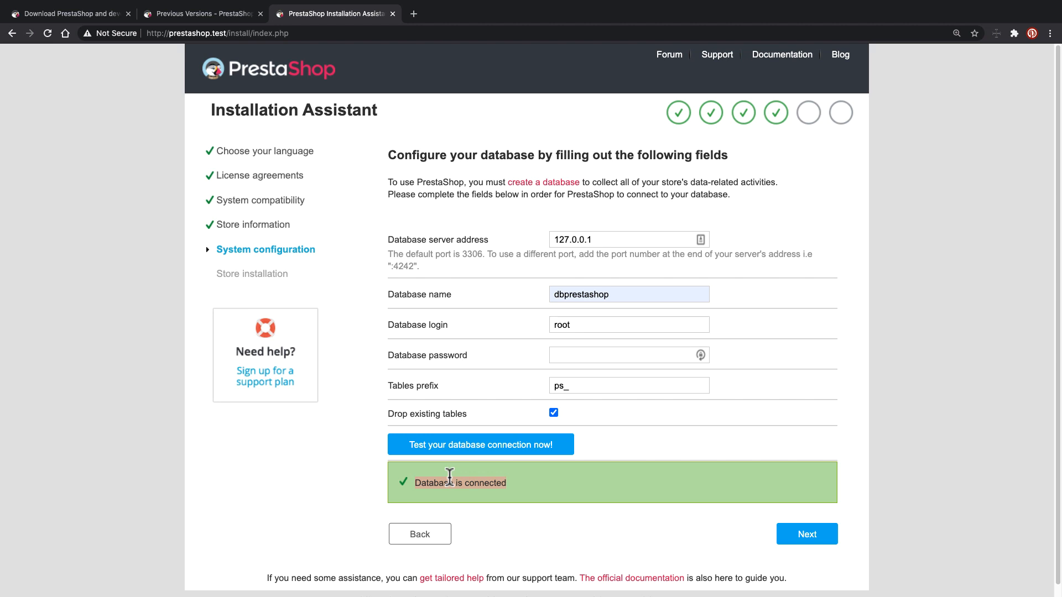
{"action": "left_click", "coordinate": [802, 537]}
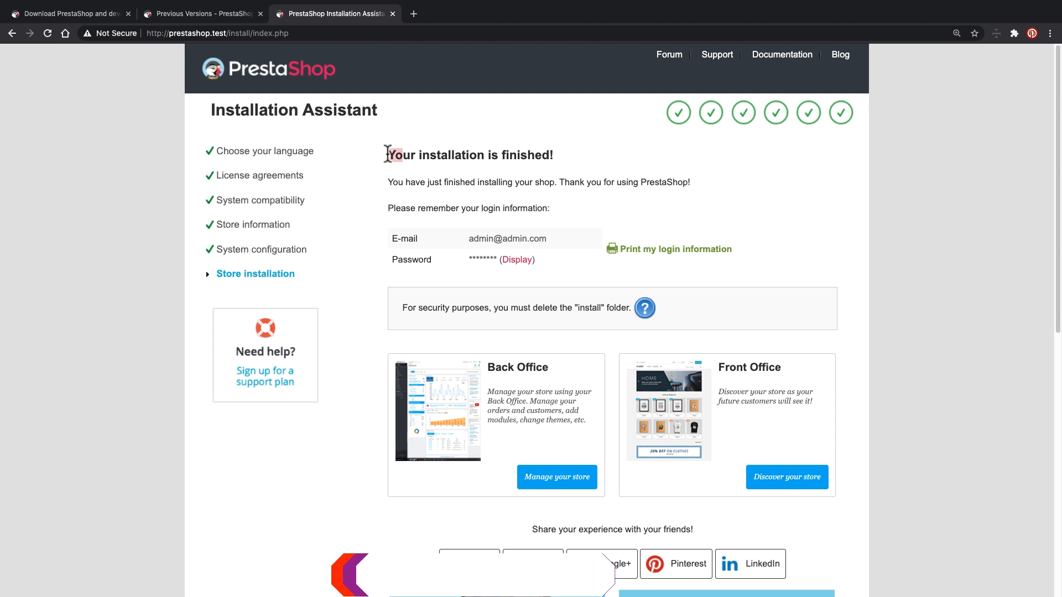
Read the installation completion message and the shop's login information
{"action": "left_click_drag", "start_coordinate": [388, 156], "coordinate": [528, 162]}
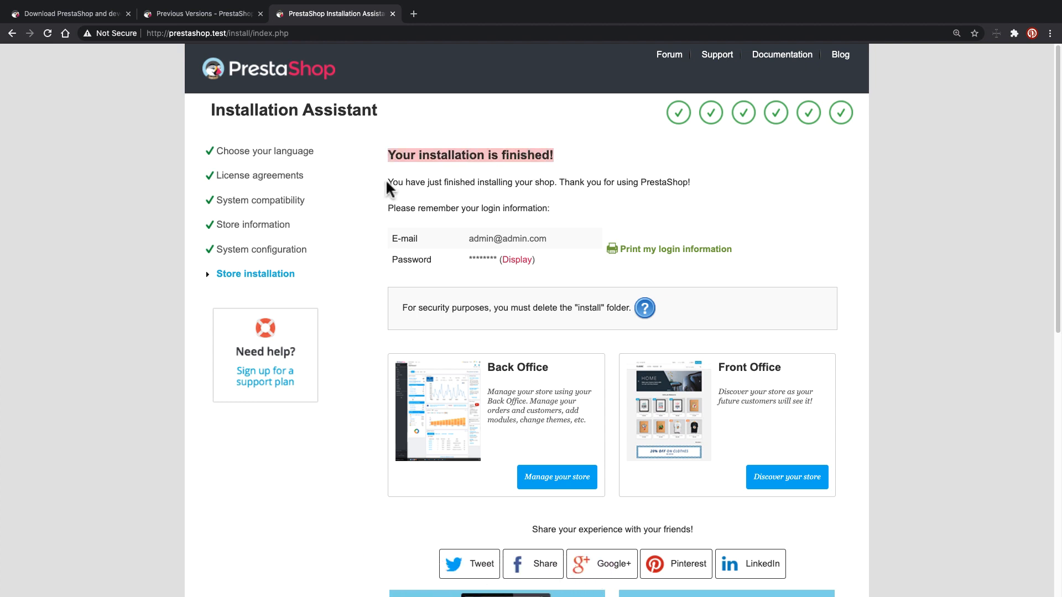
{"action": "left_click_drag", "start_coordinate": [387, 182], "coordinate": [702, 178]}
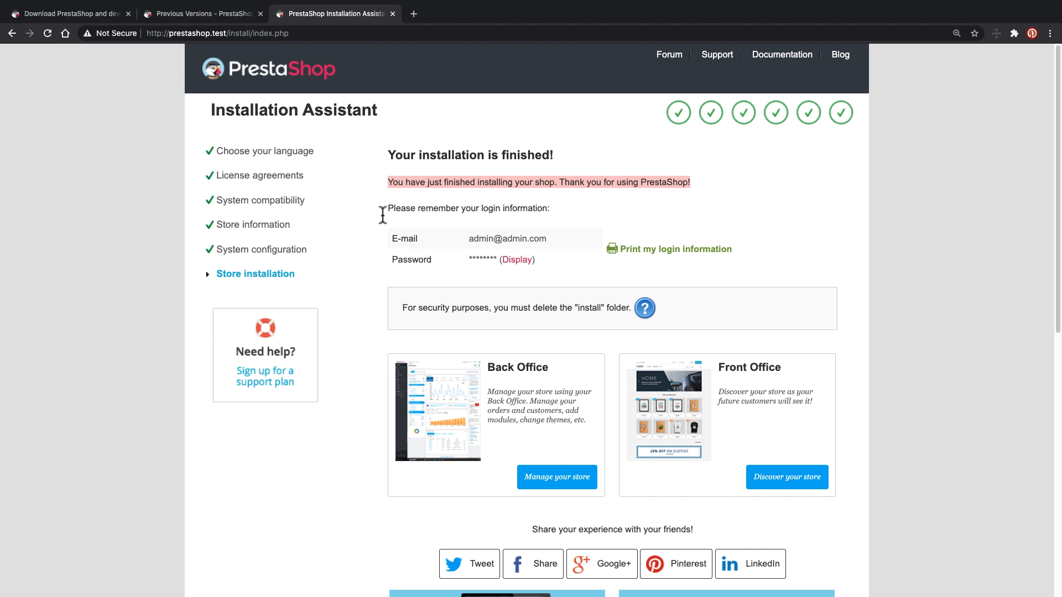
{"action": "left_click_drag", "start_coordinate": [469, 238], "coordinate": [558, 238]}
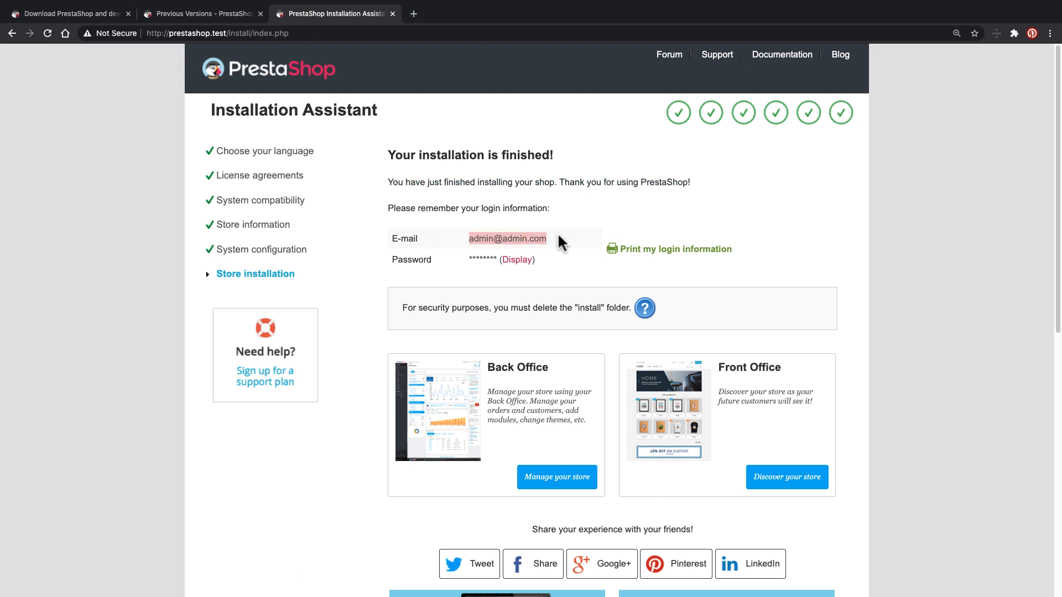
{"action": "left_click_drag", "start_coordinate": [469, 260], "coordinate": [495, 261]}
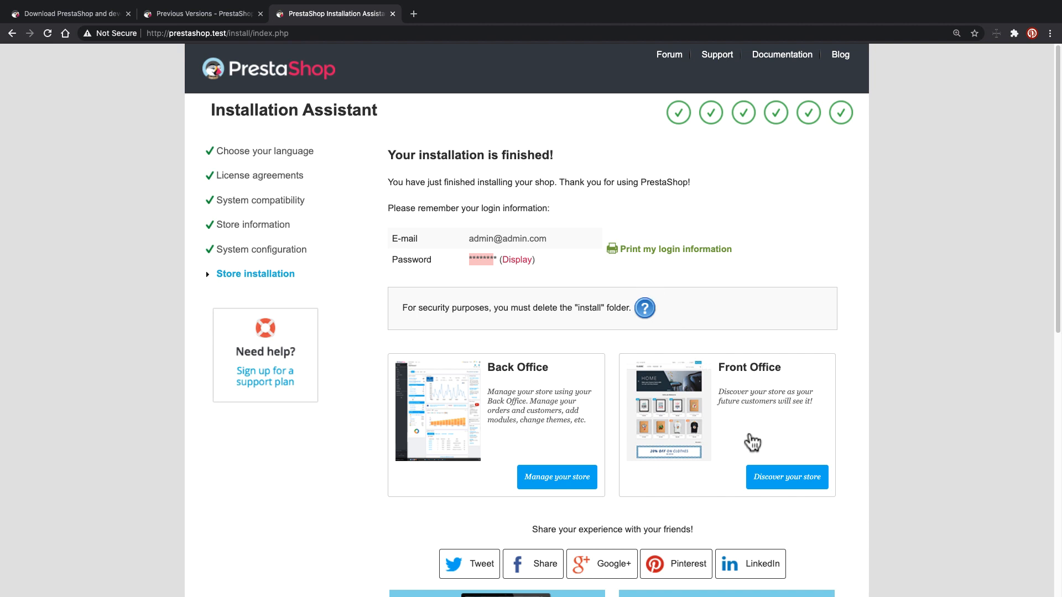
Open the store's Front Office and Back Office from the completed installation page
{"action": "left_click", "coordinate": [777, 478]}
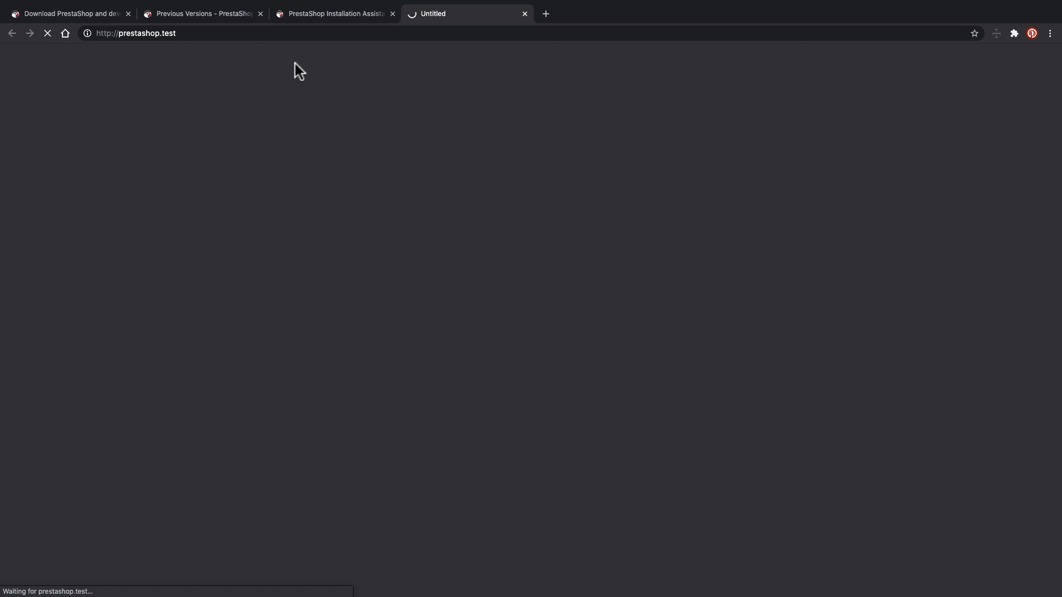
{"action": "left_click", "coordinate": [324, 22]}
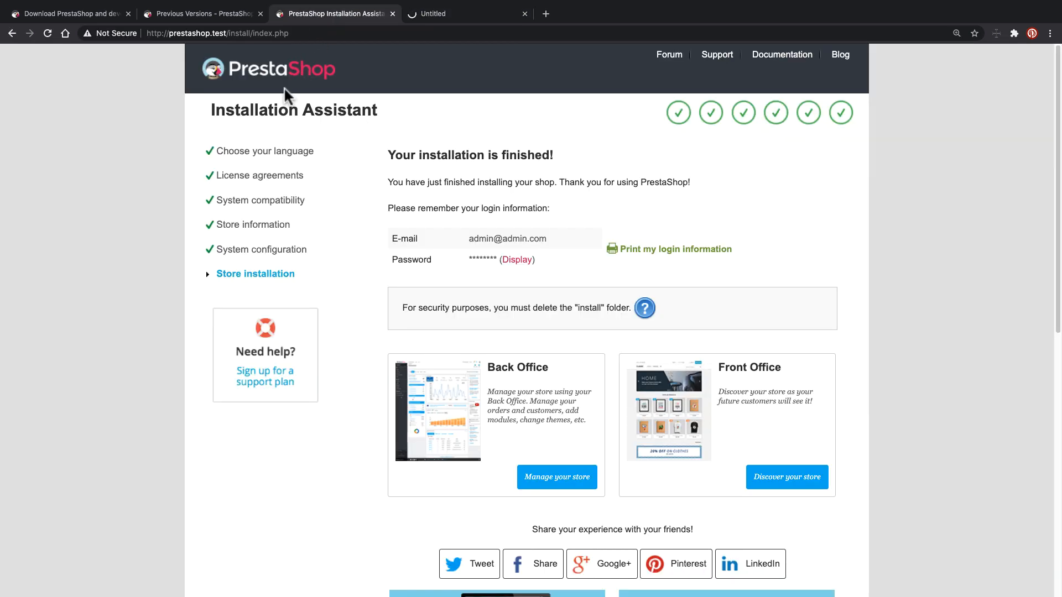
{"action": "left_click", "coordinate": [559, 478]}
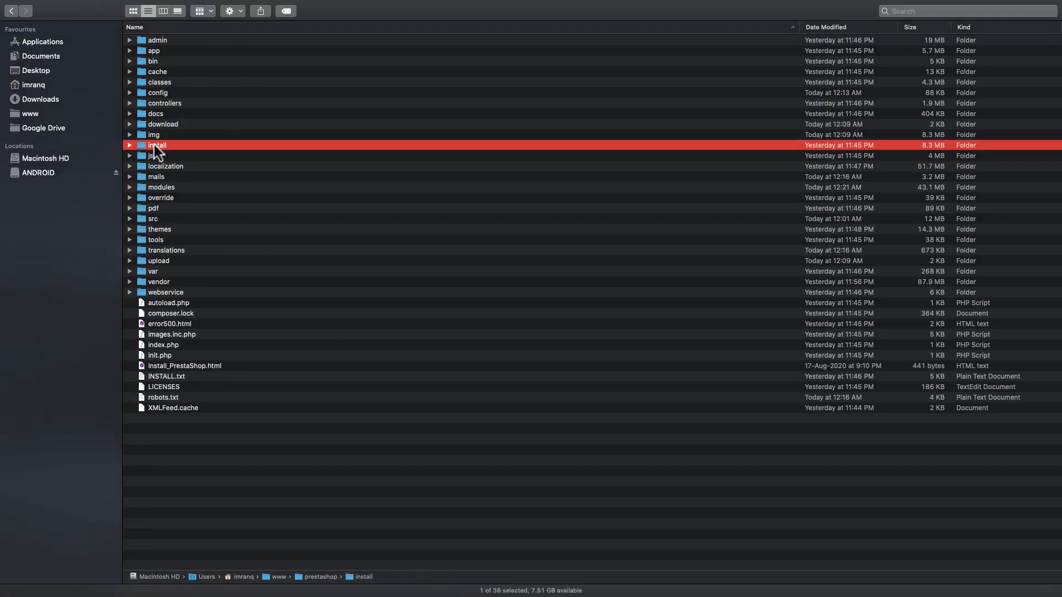
Move the install folder inside www/prestashop to the Bin in Finder and return to the browser
{"action": "right_click", "coordinate": [154, 151]}
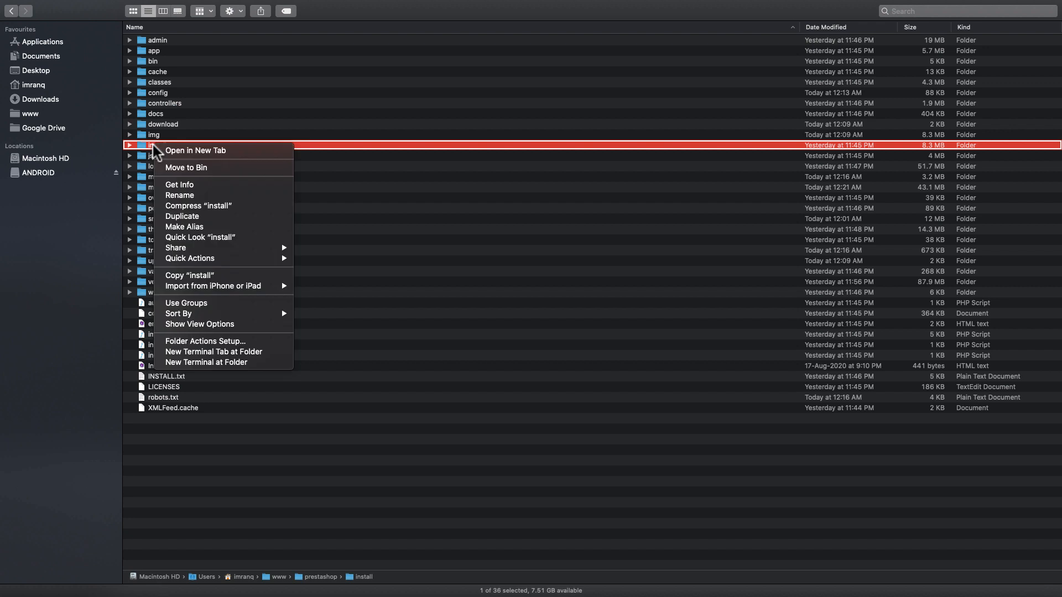
{"action": "left_click", "coordinate": [191, 167]}
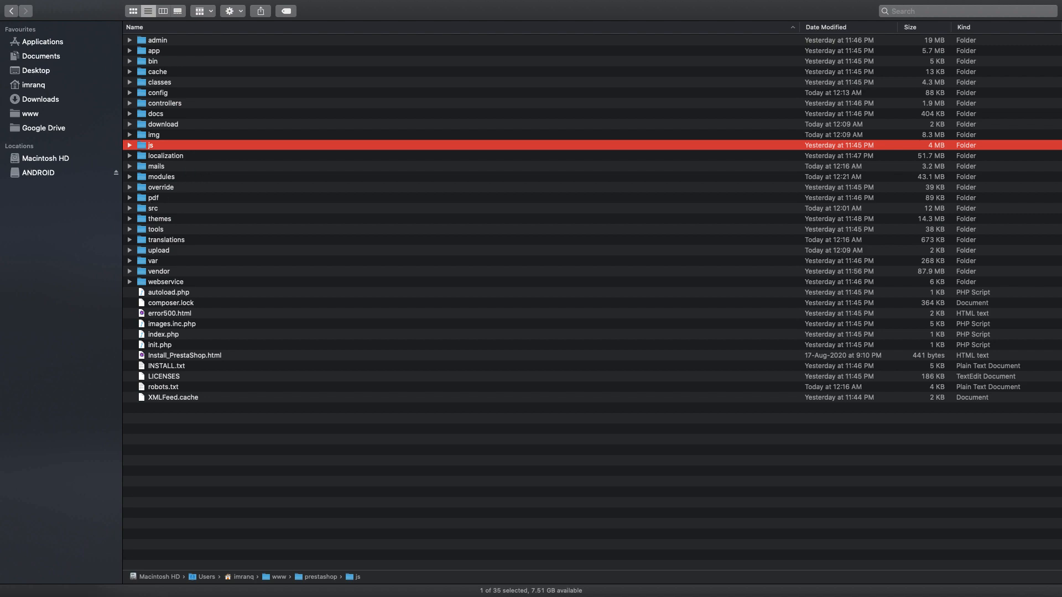
{"action": "key", "text": "ctrl+Left"}
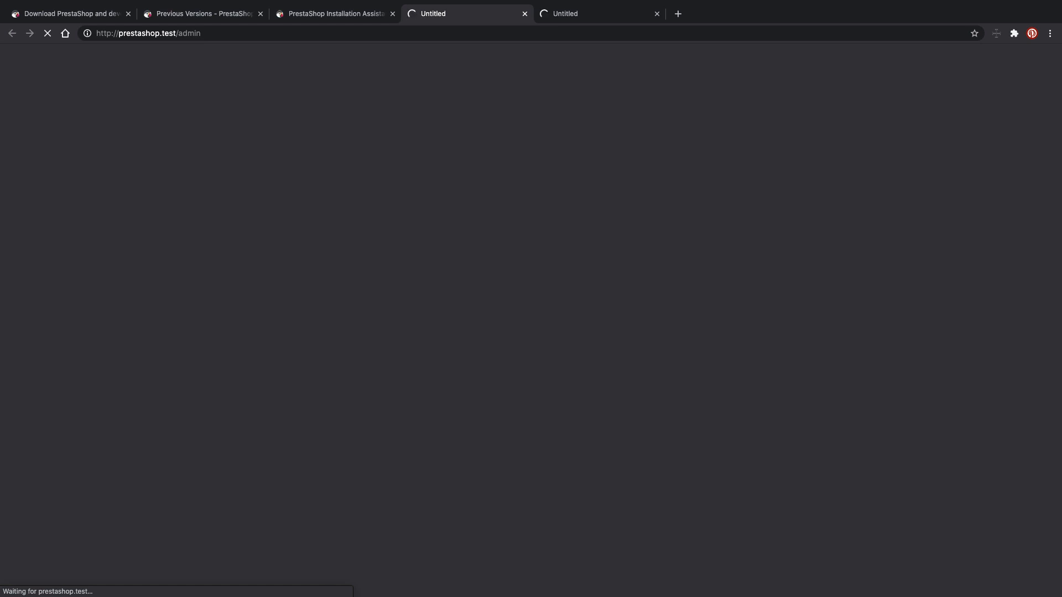
Check the folders remaining in prestashop in Finder and return to the Back Office page in the browser
{"action": "key", "text": "ctrl+Right"}
{"action": "left_click", "coordinate": [316, 361]}
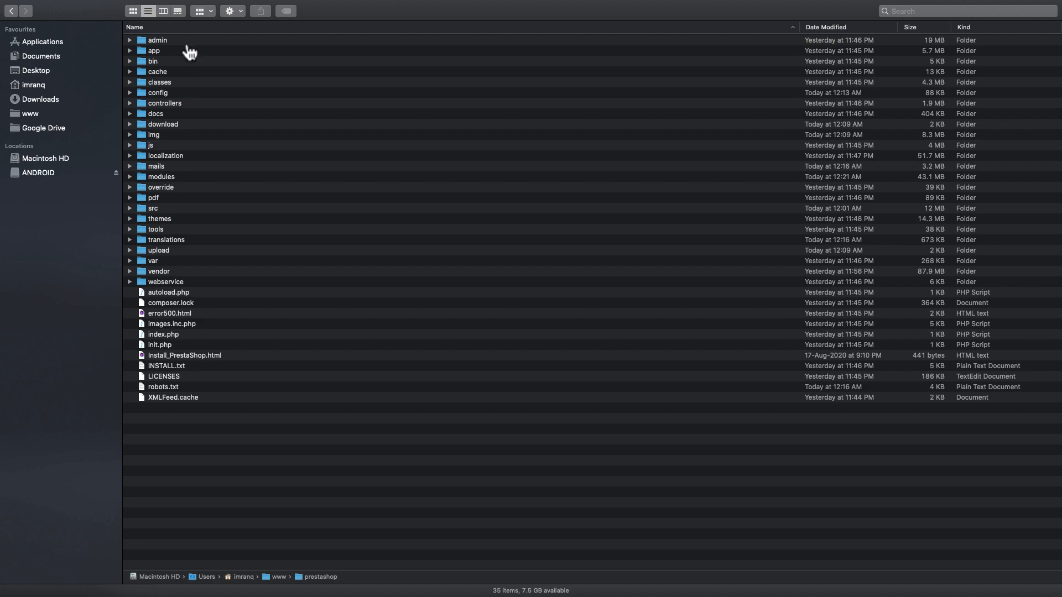
{"action": "key", "text": "ctrl+Left"}
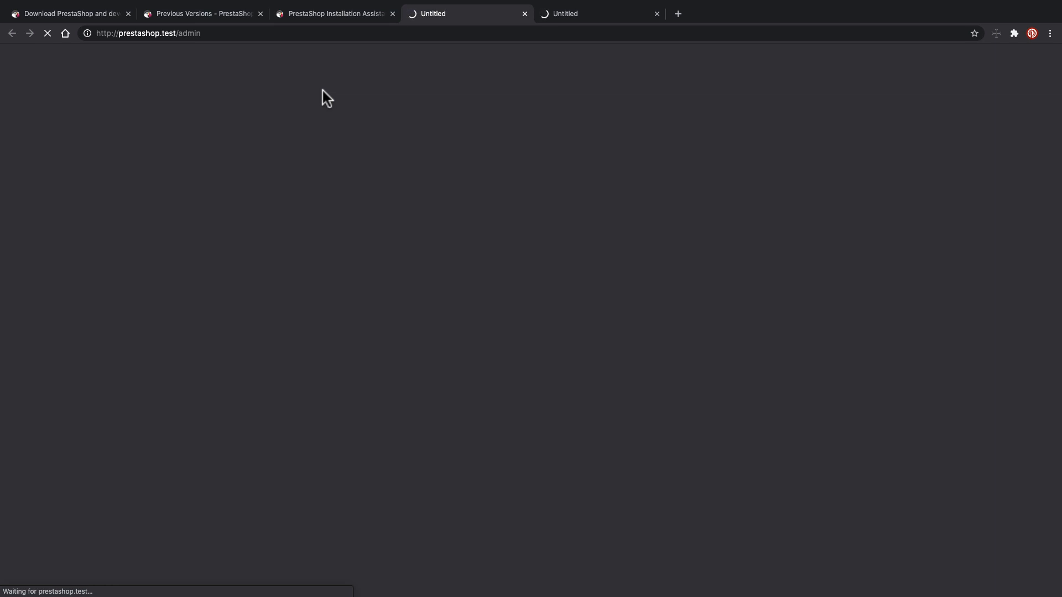
Examine the Online Ecommerce Store front page, including its image slider, footer and available languages
{"action": "key", "text": "ctrl+Tab"}
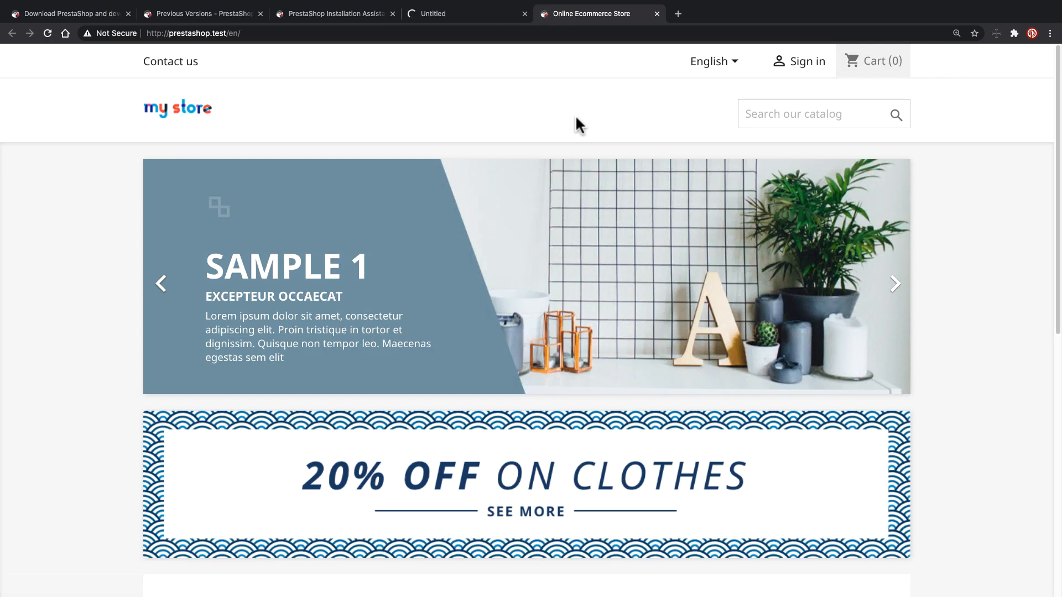
{"action": "scroll", "coordinate": [147, 249], "scroll_direction": "down", "scroll_amount": 8}
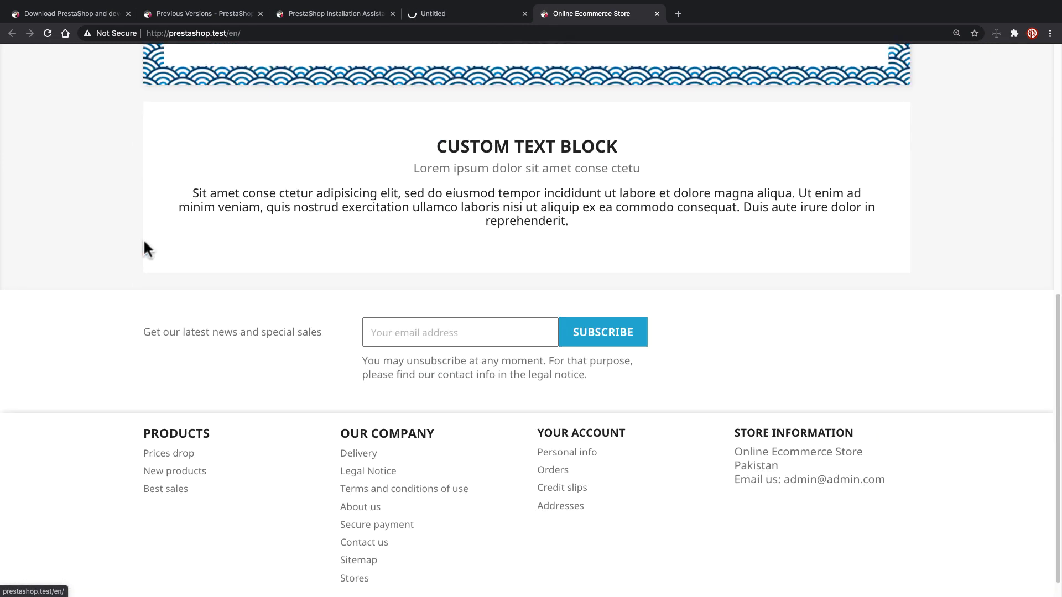
{"action": "scroll", "coordinate": [145, 249], "scroll_direction": "up", "scroll_amount": 10}
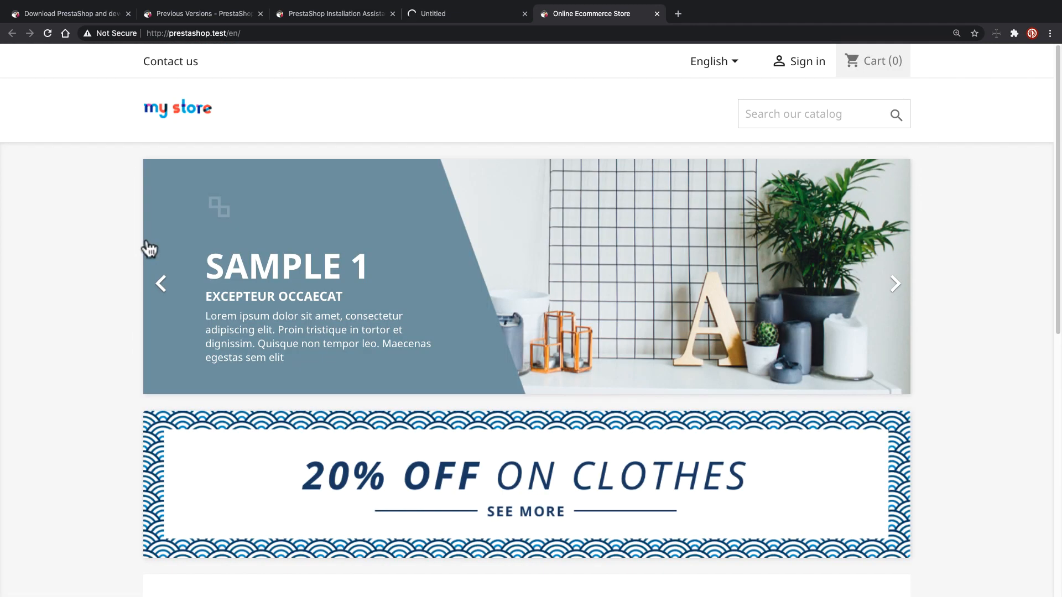
{"action": "left_click", "coordinate": [160, 284]}
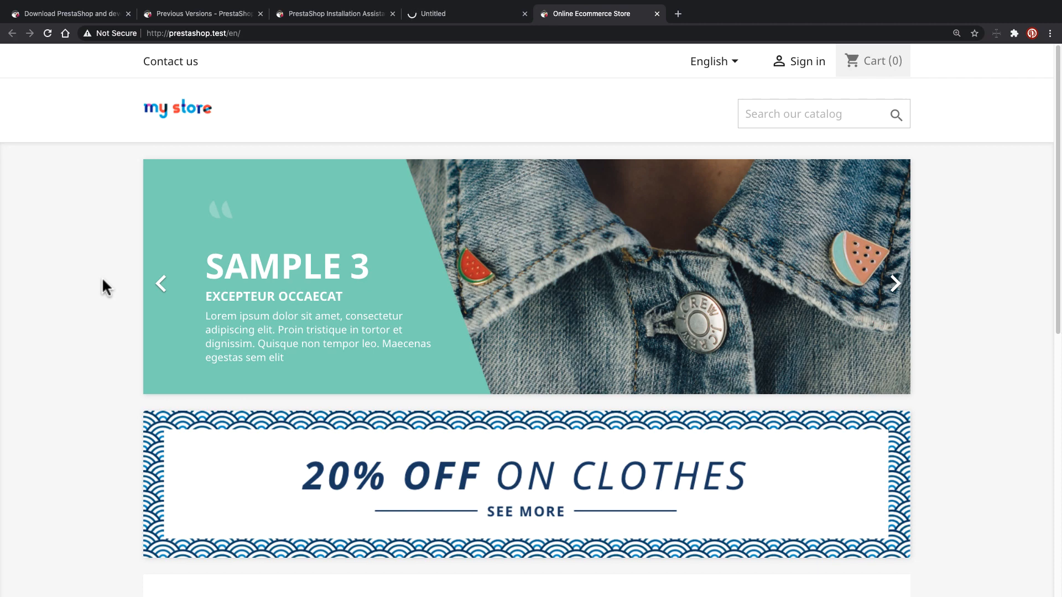
{"action": "left_click", "coordinate": [160, 284]}
{"action": "scroll", "coordinate": [102, 280], "scroll_direction": "down", "scroll_amount": 6}
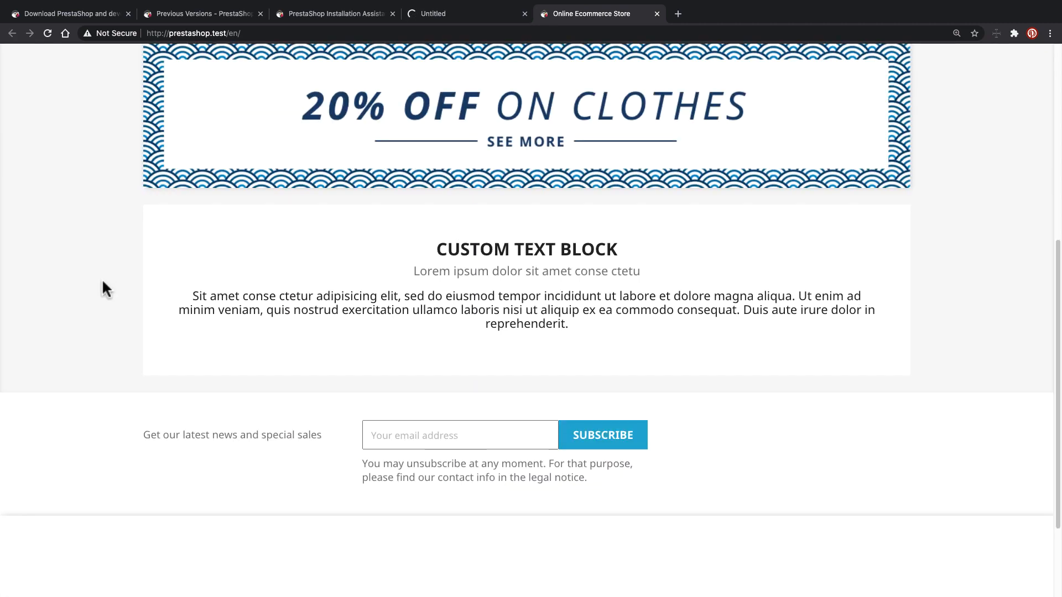
{"action": "scroll", "coordinate": [103, 281], "scroll_direction": "up", "scroll_amount": 6}
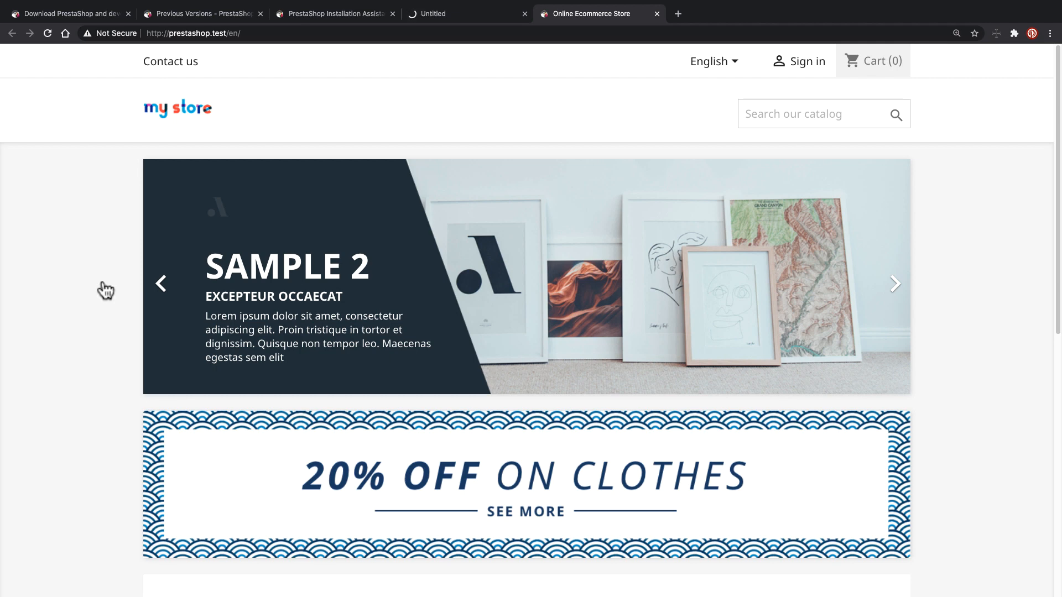
{"action": "left_click", "coordinate": [733, 67]}
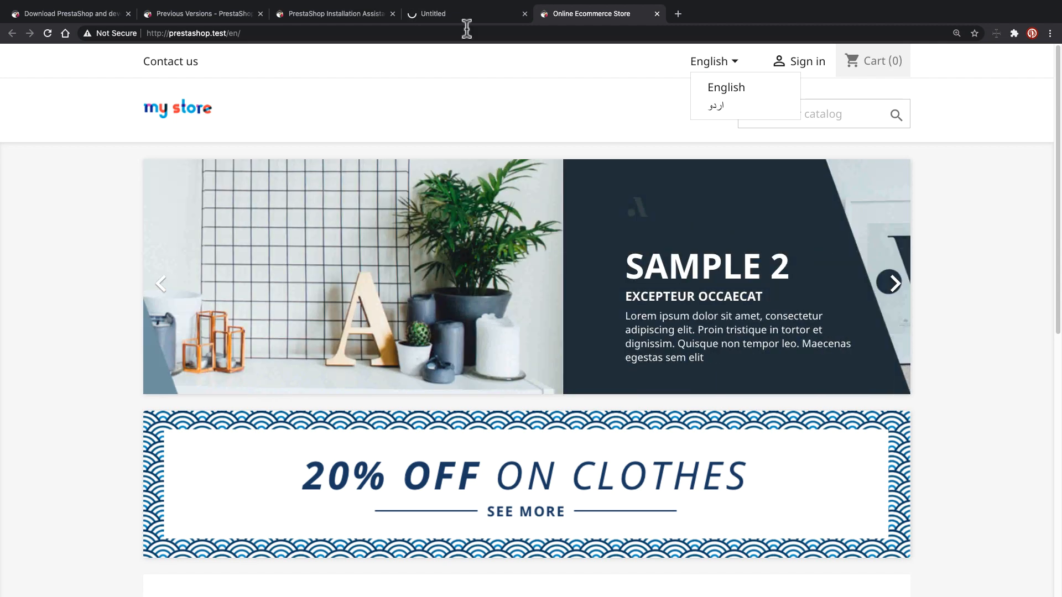
Stop the Back Office page loading, compare its prestashop.test/admin address with the admin folder in Finder, and return to the browser
{"action": "left_click", "coordinate": [469, 19]}
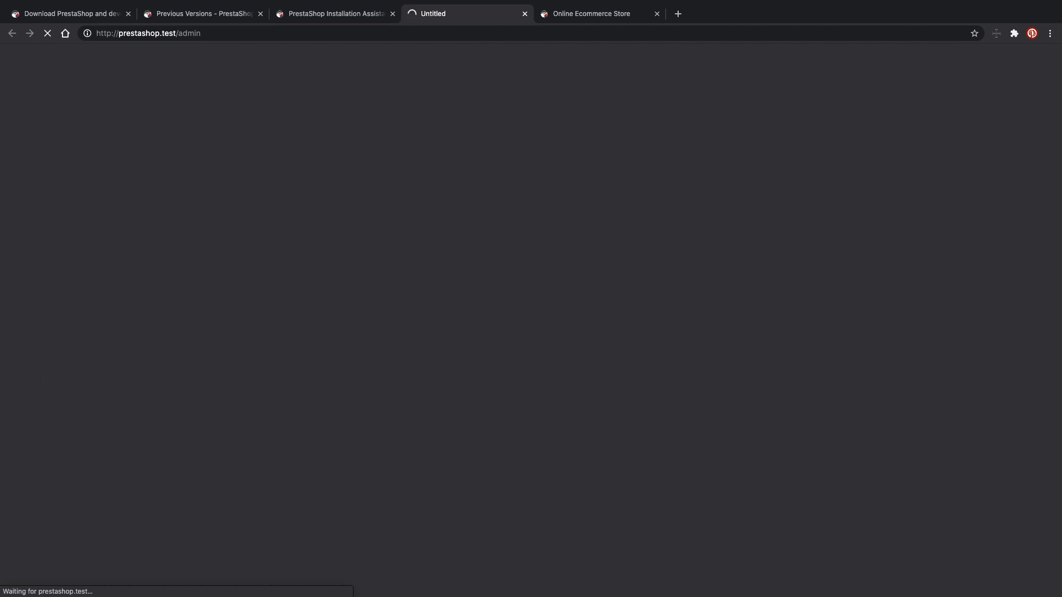
{"action": "left_click", "coordinate": [49, 34]}
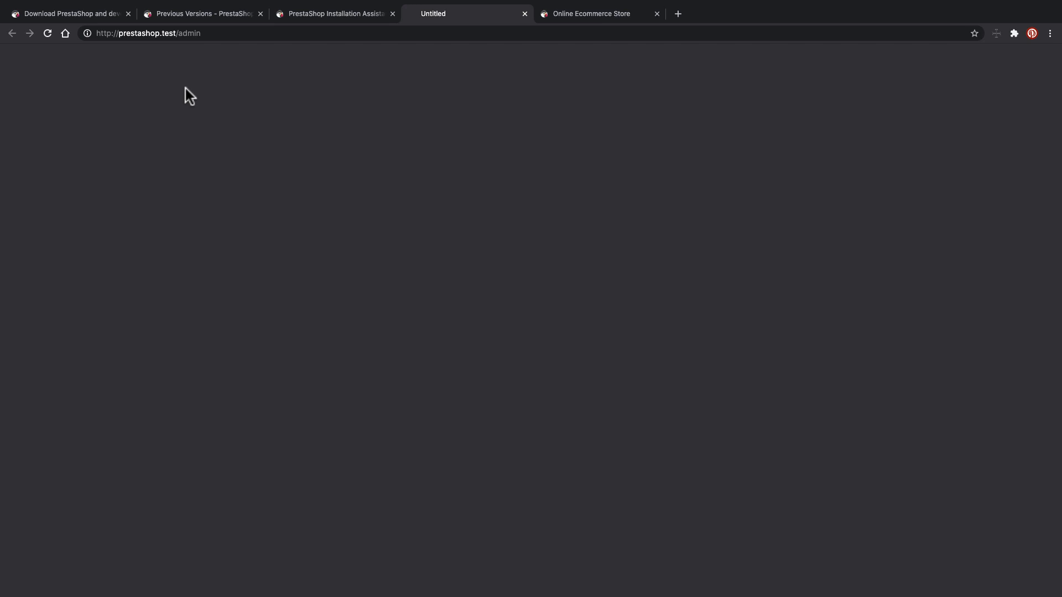
{"action": "key", "text": "super+l"}
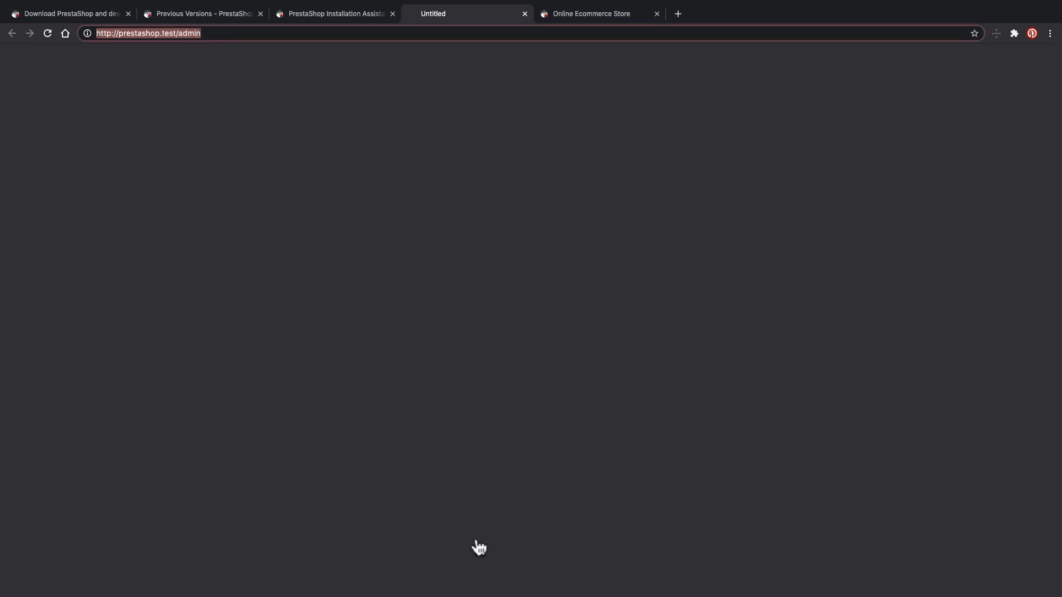
{"action": "key", "text": "super+Tab"}
{"action": "left_click", "coordinate": [198, 42]}
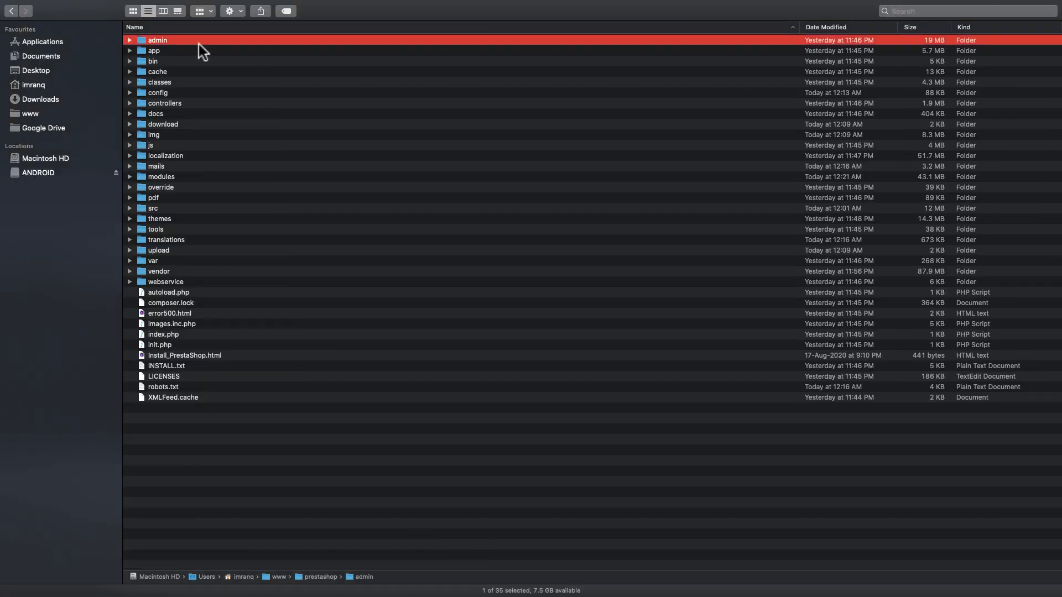
{"action": "key", "text": "ctrl+Left"}
Reload the Back Office page at prestashop.test/admin, glancing at the storefront while it loads
{"action": "right_click", "coordinate": [322, 136]}
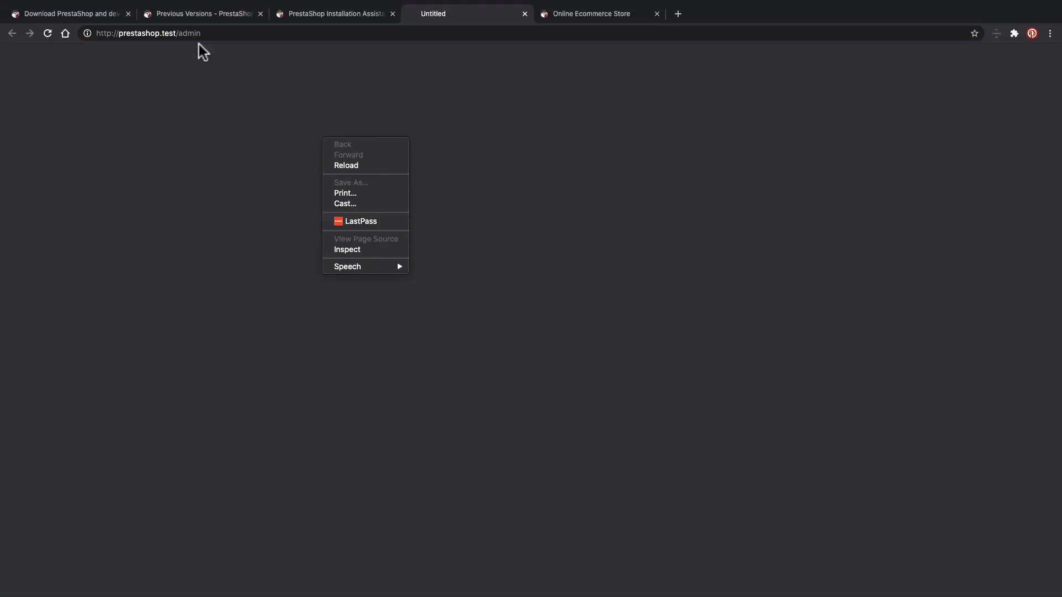
{"action": "left_click", "coordinate": [364, 172]}
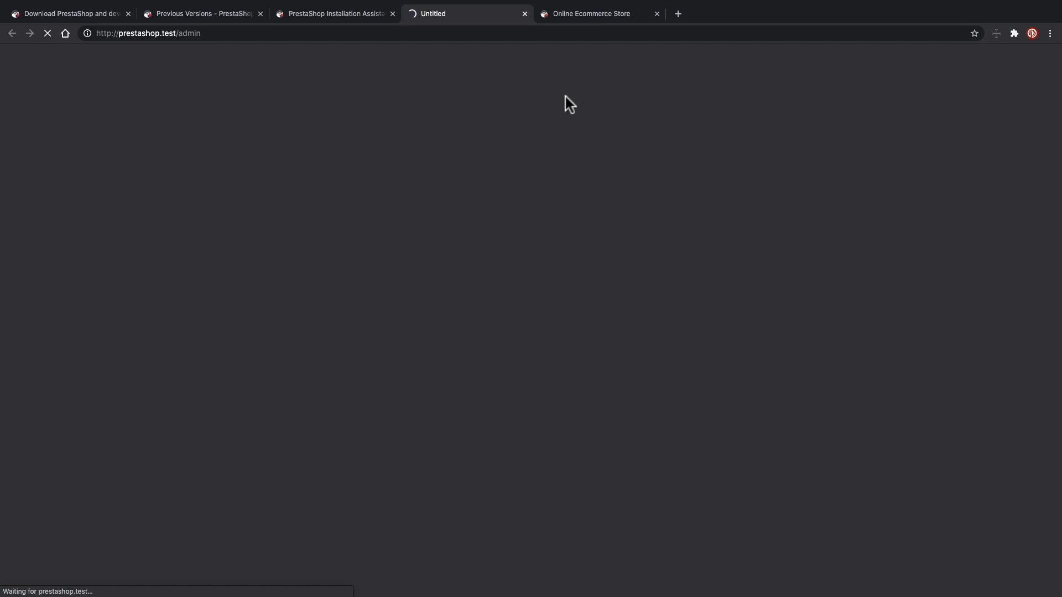
{"action": "key", "text": "ctrl+Tab"}
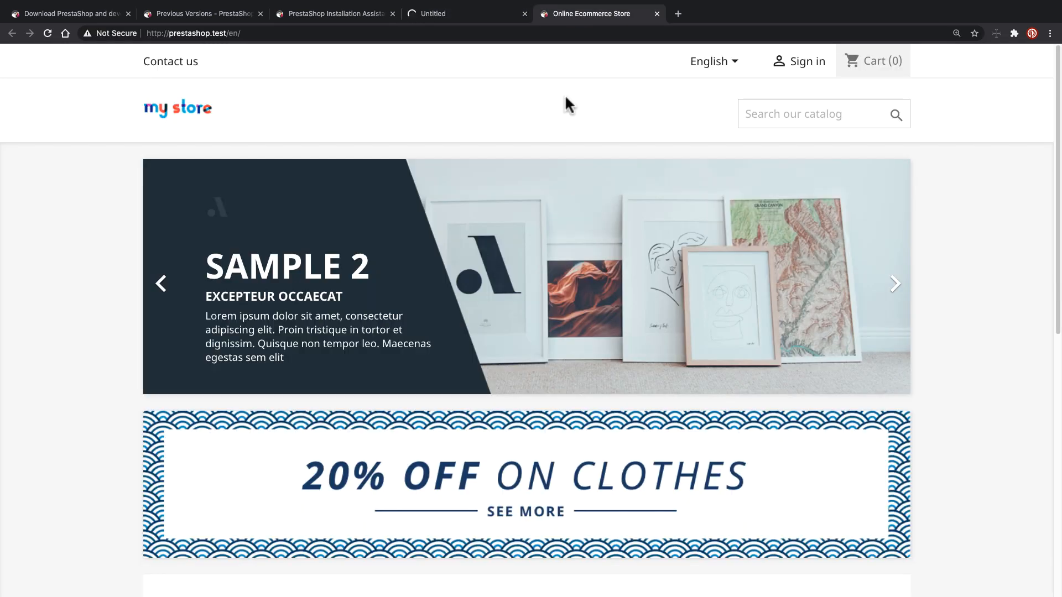
{"action": "key", "text": "ctrl+shift+Tab"}
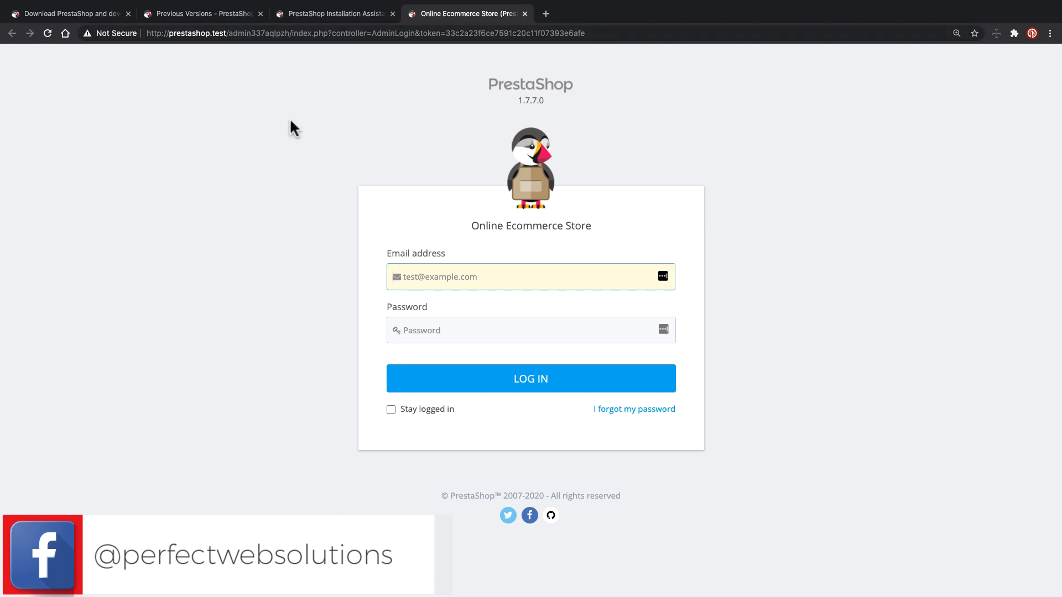
Highlight the admin folder name in the Back Office login address and compare it with the folder in Finder
{"action": "left_click_drag", "start_coordinate": [228, 33], "coordinate": [290, 33]}
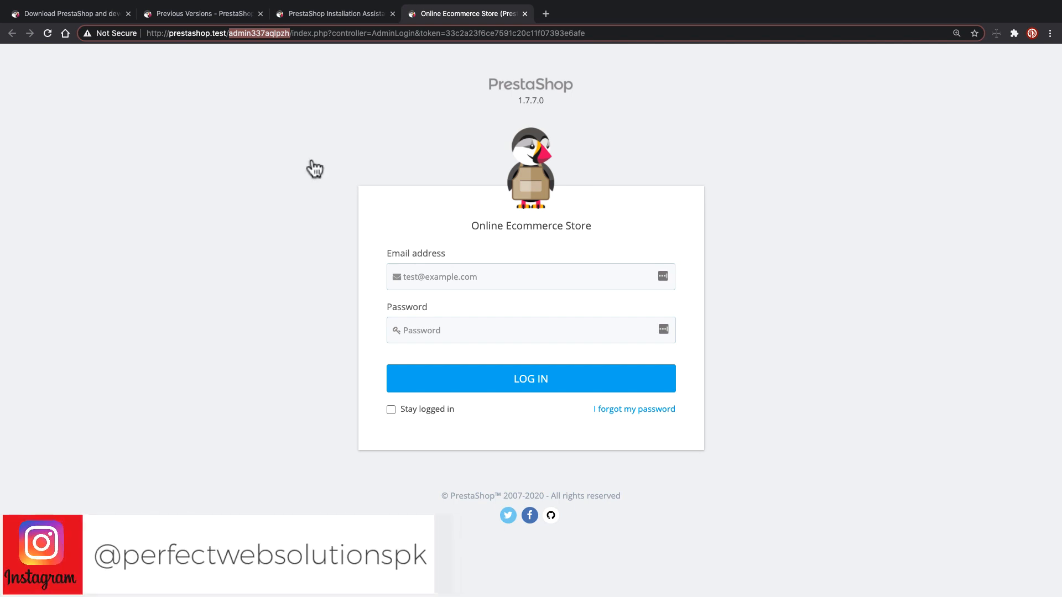
{"action": "key", "text": "ctrl+Right"}
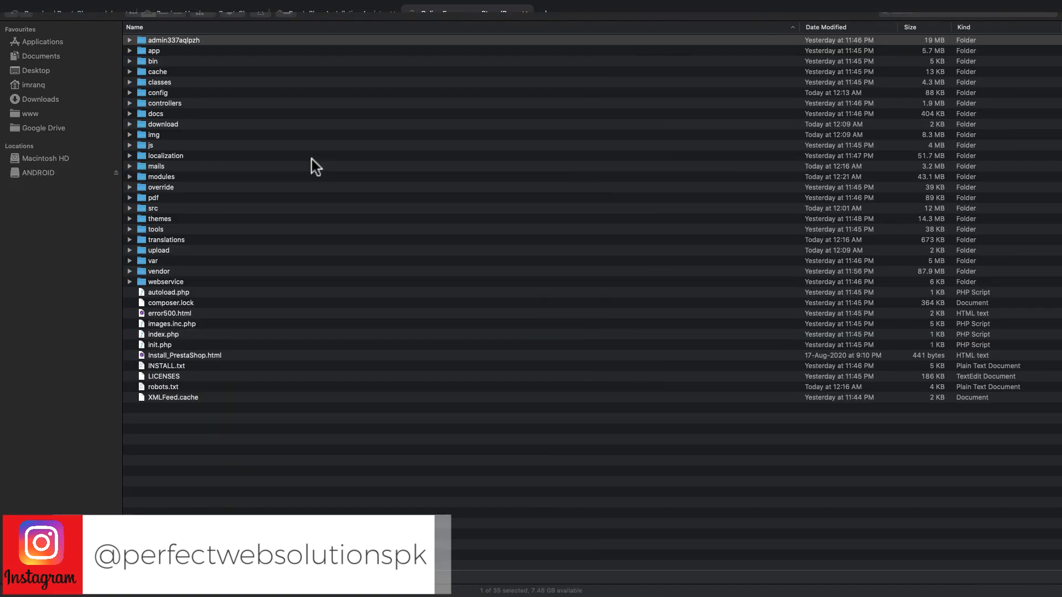